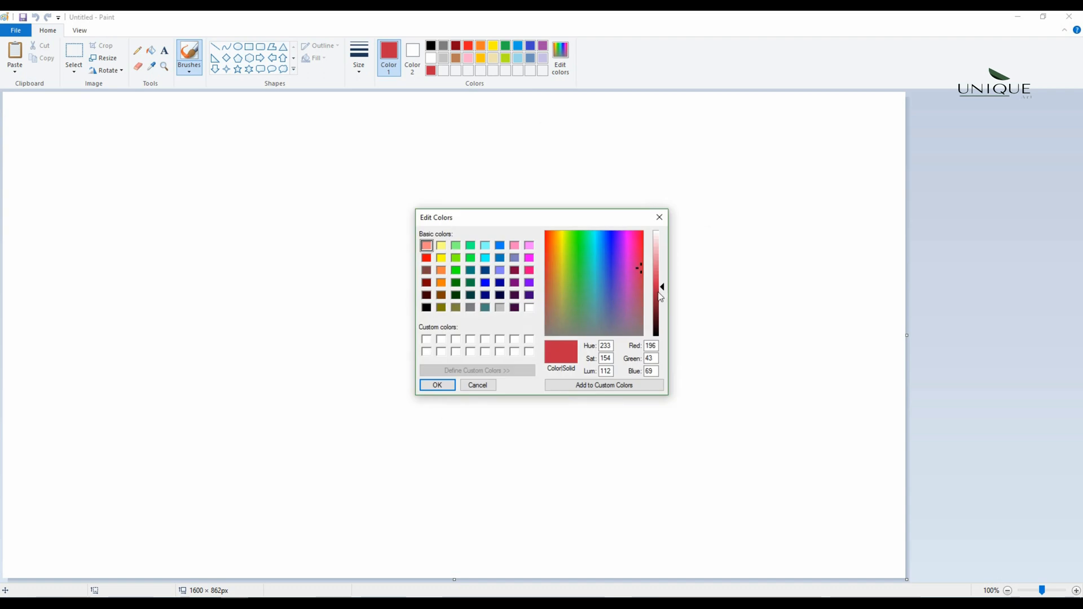
Step: Add several custom crimson, dark red and bright red shades to the palette
{"action": "left_click", "coordinate": [560, 59]}
{"action": "left_click", "coordinate": [438, 385]}
{"action": "left_click", "coordinate": [468, 45]}
{"action": "left_click", "coordinate": [561, 58]}
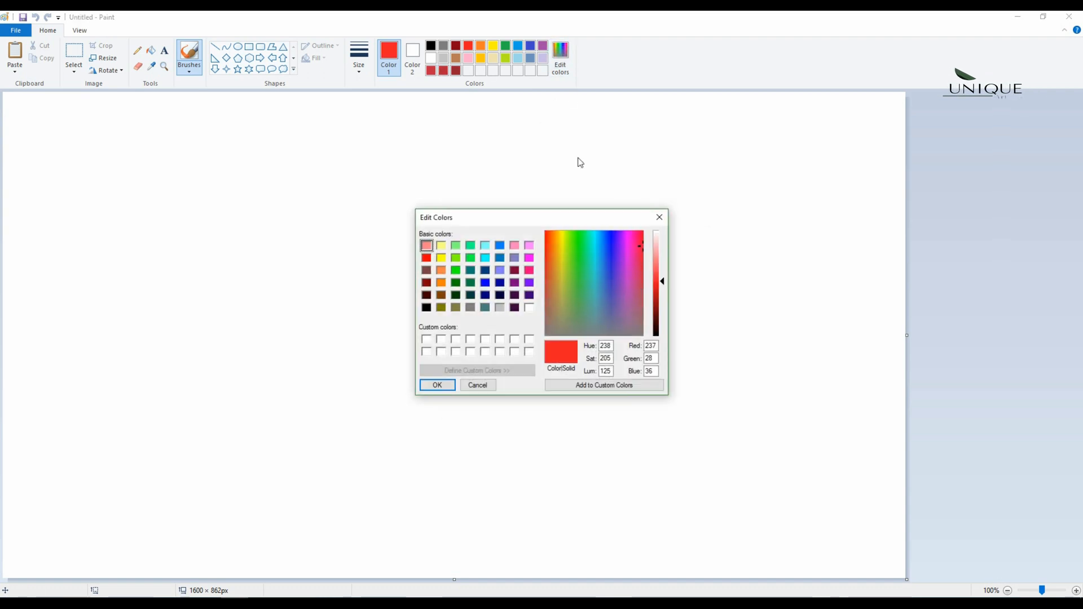
{"action": "left_click", "coordinate": [438, 385]}
{"action": "left_click", "coordinate": [558, 63]}
{"action": "left_click", "coordinate": [438, 385]}
{"action": "left_click", "coordinate": [189, 67]}
{"action": "left_click", "coordinate": [190, 134]}
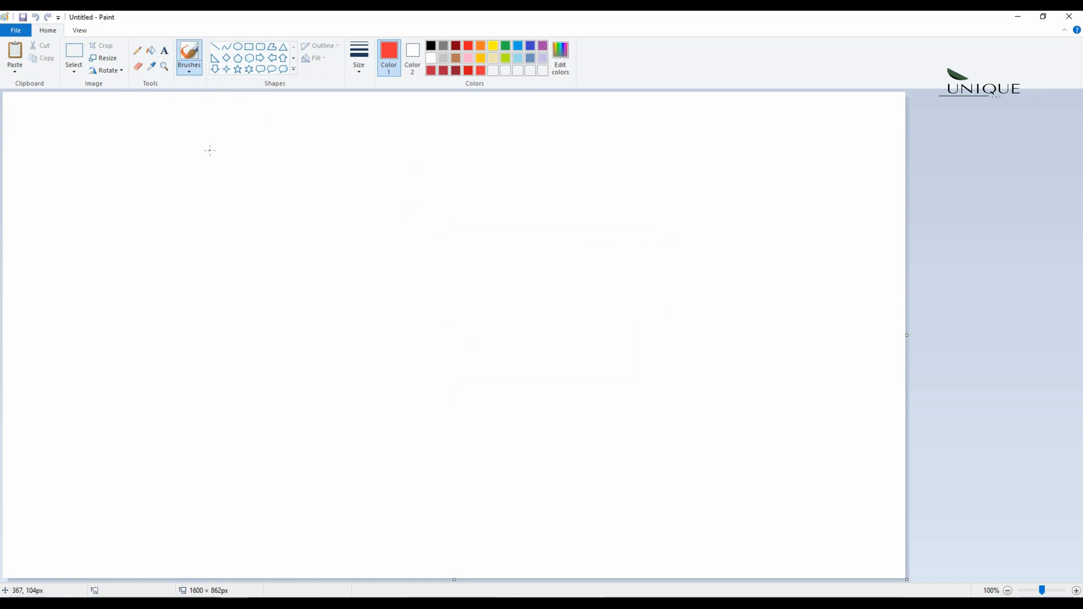
{"action": "mouse_move", "coordinate": [903, 233]}
{"action": "left_mouse_down"}
{"action": "mouse_move", "coordinate": [654, 99]}
{"action": "mouse_move", "coordinate": [852, 146]}
{"action": "mouse_move", "coordinate": [440, 141]}
{"action": "mouse_move", "coordinate": [674, 158]}
{"action": "mouse_move", "coordinate": [227, 131]}
{"action": "mouse_move", "coordinate": [520, 239]}
{"action": "left_mouse_up"}
{"action": "mouse_move", "coordinate": [716, 246]}
{"action": "left_mouse_down"}
{"action": "mouse_move", "coordinate": [124, 179]}
{"action": "mouse_move", "coordinate": [85, 226]}
{"action": "left_mouse_up"}
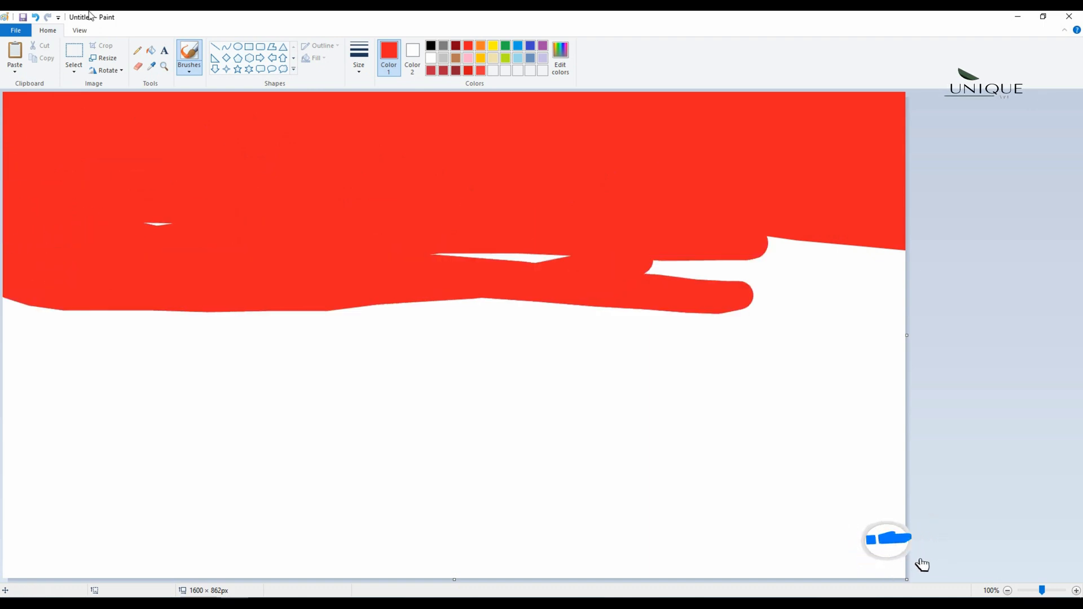
{"action": "key", "text": "ctrl+z"}
{"action": "key", "text": "ctrl+z"}
{"action": "key", "text": "ctrl+z"}
Step: Fill the blank canvas with bright red
{"action": "left_click", "coordinate": [152, 51]}
{"action": "left_click", "coordinate": [564, 197]}
{"action": "left_click", "coordinate": [433, 72]}
Step: Paint broad overlapping brush streaks across the whole canvas in the custom crimson, dark red and red shades
{"action": "left_click", "coordinate": [189, 54]}
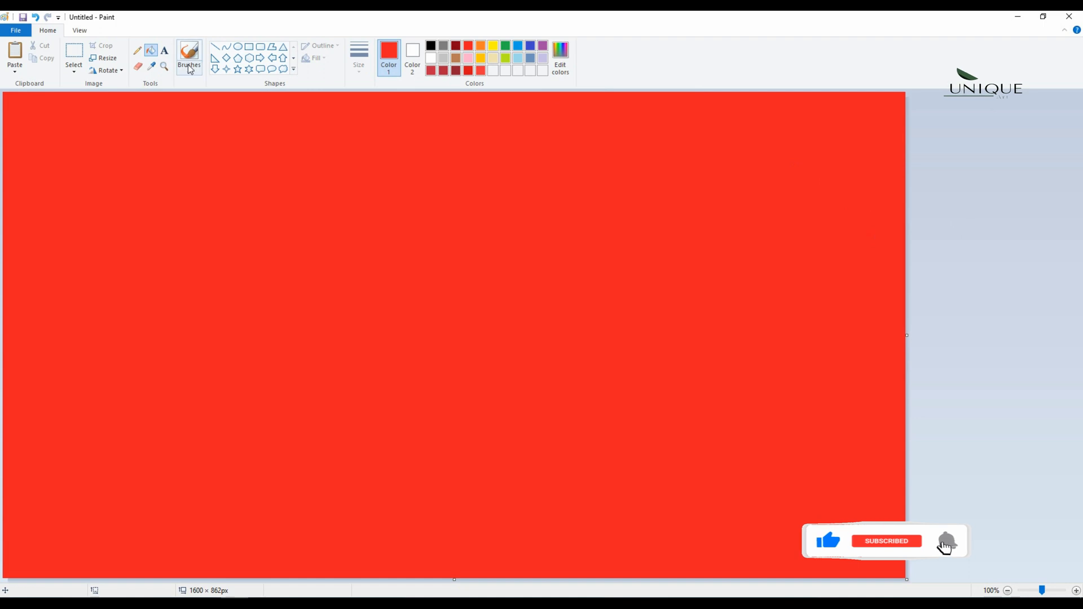
{"action": "left_click", "coordinate": [432, 71]}
{"action": "mouse_move", "coordinate": [338, 169]}
{"action": "left_mouse_down"}
{"action": "mouse_move", "coordinate": [367, 396]}
{"action": "mouse_move", "coordinate": [738, 153]}
{"action": "left_mouse_up"}
{"action": "left_click", "coordinate": [456, 71]}
{"action": "mouse_move", "coordinate": [55, 212]}
{"action": "left_mouse_down"}
{"action": "mouse_move", "coordinate": [390, 496]}
{"action": "mouse_move", "coordinate": [141, 121]}
{"action": "left_mouse_up"}
{"action": "left_click", "coordinate": [431, 70]}
{"action": "mouse_move", "coordinate": [356, 180]}
{"action": "left_mouse_down"}
{"action": "mouse_move", "coordinate": [249, 300]}
{"action": "mouse_move", "coordinate": [310, 272]}
{"action": "left_mouse_up"}
{"action": "left_click", "coordinate": [443, 71]}
{"action": "mouse_move", "coordinate": [483, 143]}
{"action": "left_mouse_down"}
{"action": "mouse_move", "coordinate": [650, 503]}
{"action": "mouse_move", "coordinate": [852, 380]}
{"action": "left_mouse_up"}
{"action": "left_click", "coordinate": [469, 71]}
{"action": "mouse_move", "coordinate": [588, 125]}
{"action": "left_mouse_down"}
{"action": "mouse_move", "coordinate": [897, 529]}
{"action": "mouse_move", "coordinate": [198, 305]}
{"action": "left_mouse_up"}
{"action": "mouse_move", "coordinate": [564, 156]}
{"action": "left_mouse_down"}
{"action": "mouse_move", "coordinate": [91, 556]}
{"action": "mouse_move", "coordinate": [784, 556]}
{"action": "left_mouse_up"}
Step: Paint orange, gold and yellow strokes over the lower part of the canvas and streak custom red across them
{"action": "left_click", "coordinate": [481, 46]}
{"action": "mouse_move", "coordinate": [586, 460]}
{"action": "left_mouse_down"}
{"action": "mouse_move", "coordinate": [337, 455]}
{"action": "mouse_move", "coordinate": [659, 405]}
{"action": "left_mouse_up"}
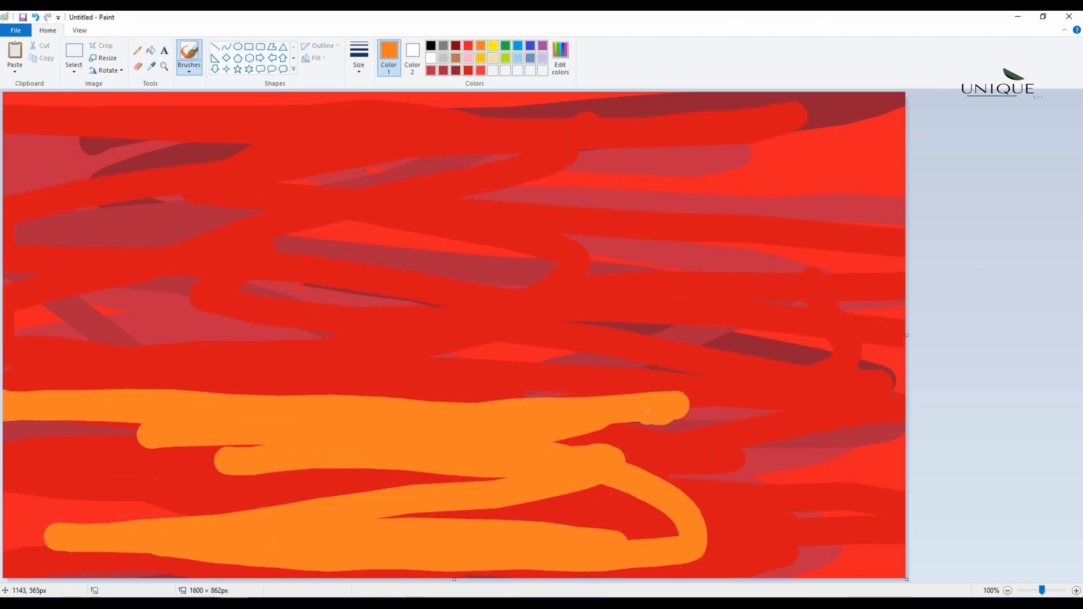
{"action": "key", "text": "ctrl+z"}
{"action": "mouse_move", "coordinate": [181, 567]}
{"action": "left_mouse_down"}
{"action": "mouse_move", "coordinate": [395, 375]}
{"action": "mouse_move", "coordinate": [750, 567]}
{"action": "mouse_move", "coordinate": [502, 356]}
{"action": "mouse_move", "coordinate": [270, 528]}
{"action": "left_mouse_up"}
{"action": "left_click", "coordinate": [481, 58]}
{"action": "mouse_move", "coordinate": [242, 570]}
{"action": "left_mouse_down"}
{"action": "mouse_move", "coordinate": [427, 473]}
{"action": "mouse_move", "coordinate": [459, 544]}
{"action": "mouse_move", "coordinate": [247, 540]}
{"action": "left_mouse_up"}
{"action": "left_click", "coordinate": [493, 45]}
{"action": "left_click", "coordinate": [468, 69]}
{"action": "mouse_move", "coordinate": [195, 501]}
{"action": "left_mouse_down"}
{"action": "mouse_move", "coordinate": [235, 496]}
{"action": "mouse_move", "coordinate": [494, 556]}
{"action": "left_mouse_up"}
Step: Shrink the picture's width to a few pixels without maintaining the aspect ratio
{"action": "left_click", "coordinate": [108, 59]}
{"action": "left_click", "coordinate": [123, 100]}
{"action": "left_click", "coordinate": [41, 162]}
{"action": "double_click", "coordinate": [135, 118]}
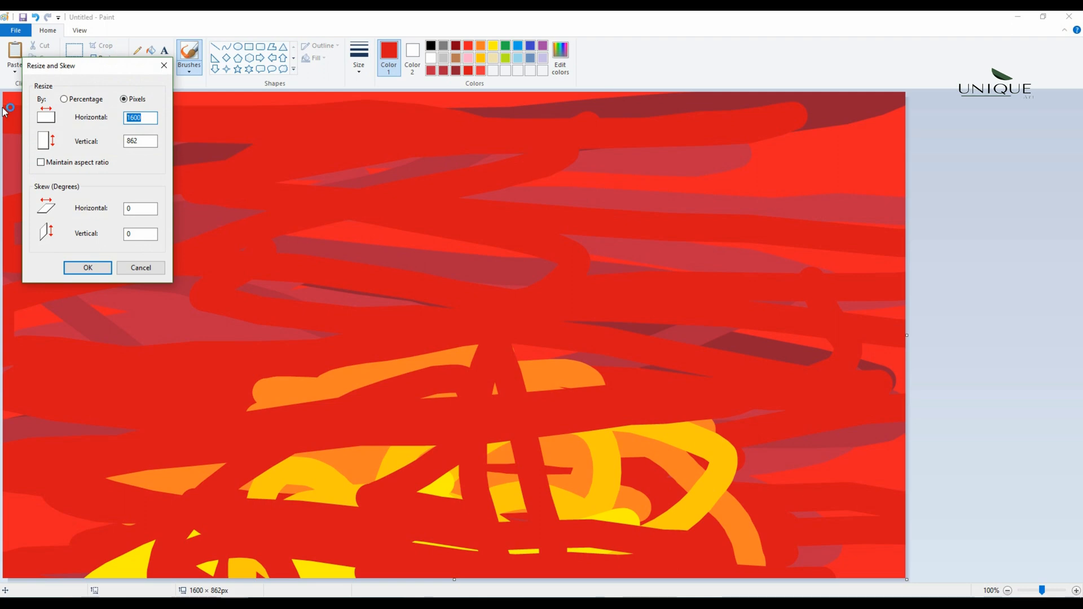
{"action": "key", "text": "Return"}
Step: Stretch the picture's width to 1600 pixels with the aspect ratio unlocked
{"action": "left_click", "coordinate": [106, 57]}
{"action": "left_click", "coordinate": [40, 162]}
{"action": "left_click", "coordinate": [123, 99]}
{"action": "left_click_drag", "start_coordinate": [139, 118], "coordinate": [52, 120]}
{"action": "type", "text": "1600"}
{"action": "key", "text": "Return"}
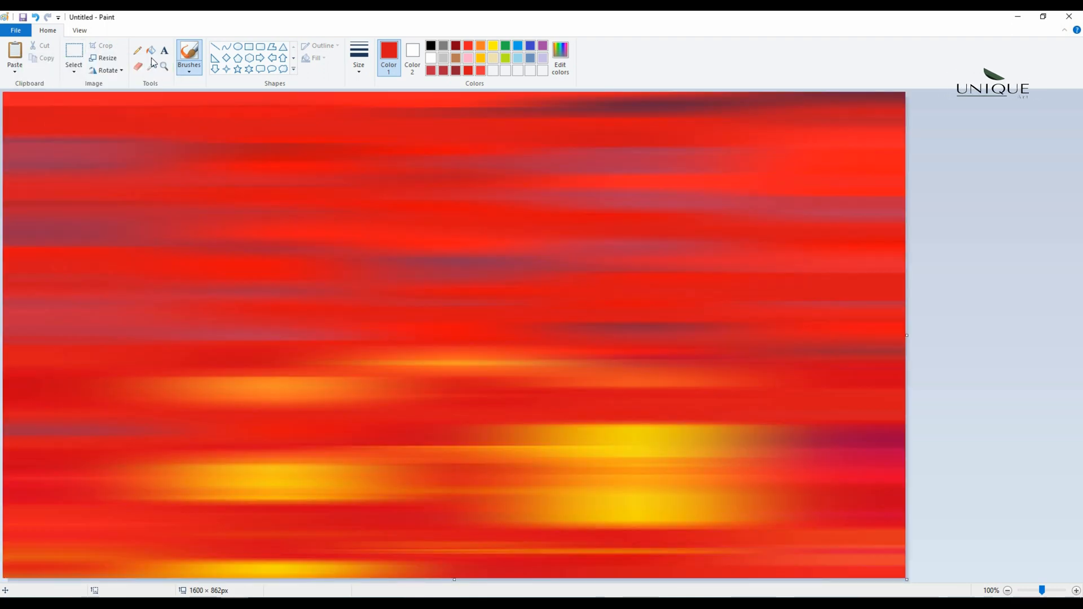
Step: Shrink the picture's height to 3 pixels without maintaining the aspect ratio
{"action": "left_click", "coordinate": [107, 58]}
{"action": "left_click", "coordinate": [124, 99]}
{"action": "left_click", "coordinate": [41, 162]}
{"action": "left_click_drag", "start_coordinate": [139, 141], "coordinate": [15, 135]}
{"action": "type", "text": "3"}
{"action": "key", "text": "Return"}
Step: Stretch the picture's height to 862 pixels with the aspect ratio unlocked
{"action": "left_click", "coordinate": [74, 73]}
{"action": "left_click", "coordinate": [106, 58]}
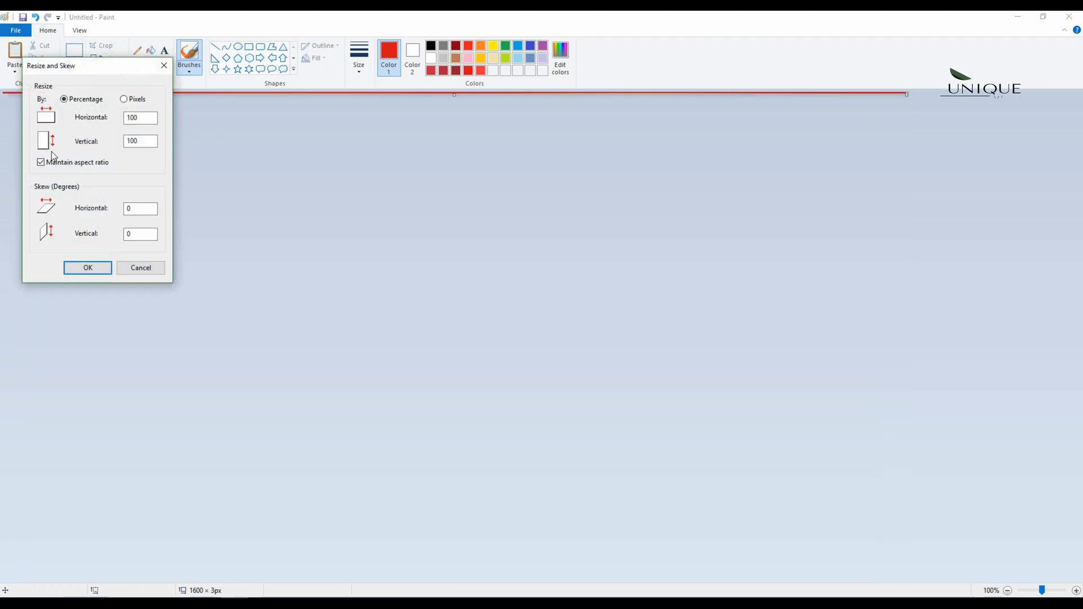
{"action": "type", "text": "86"}
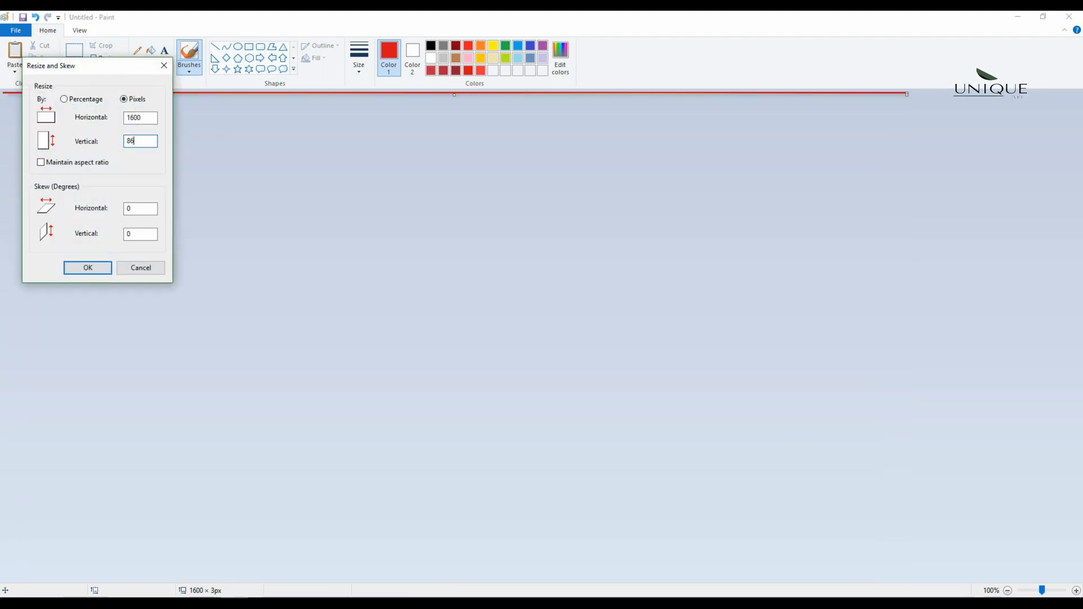
{"action": "type", "text": "2"}
{"action": "key", "text": "Return"}
Step: Select the entire red gradient picture and clear it from the canvas, keeping a copy on the clipboard
{"action": "left_click", "coordinate": [74, 68]}
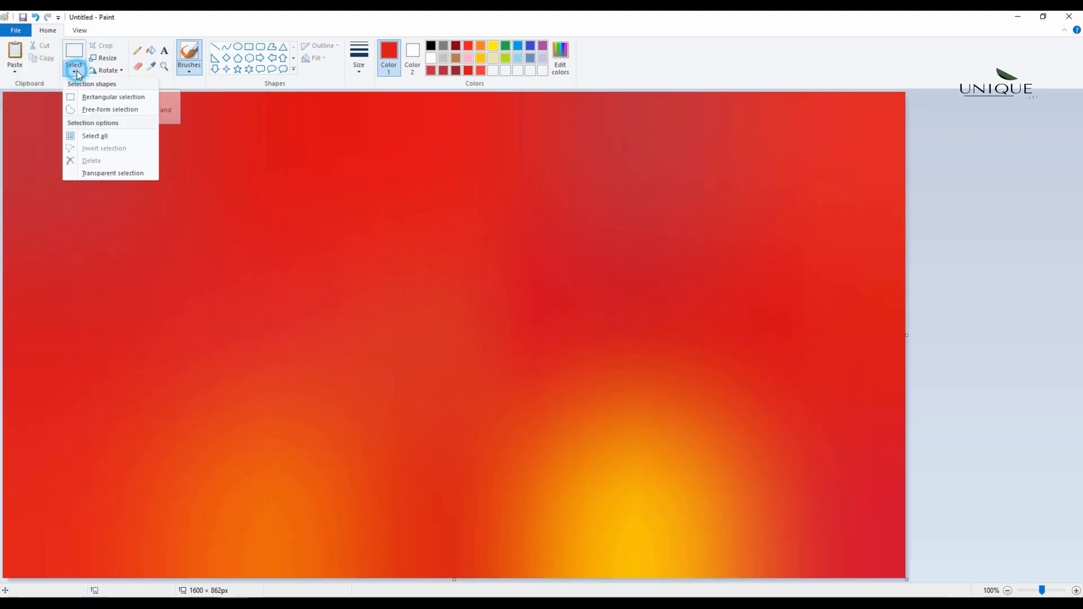
{"action": "left_click", "coordinate": [91, 136]}
{"action": "key", "text": "Delete"}
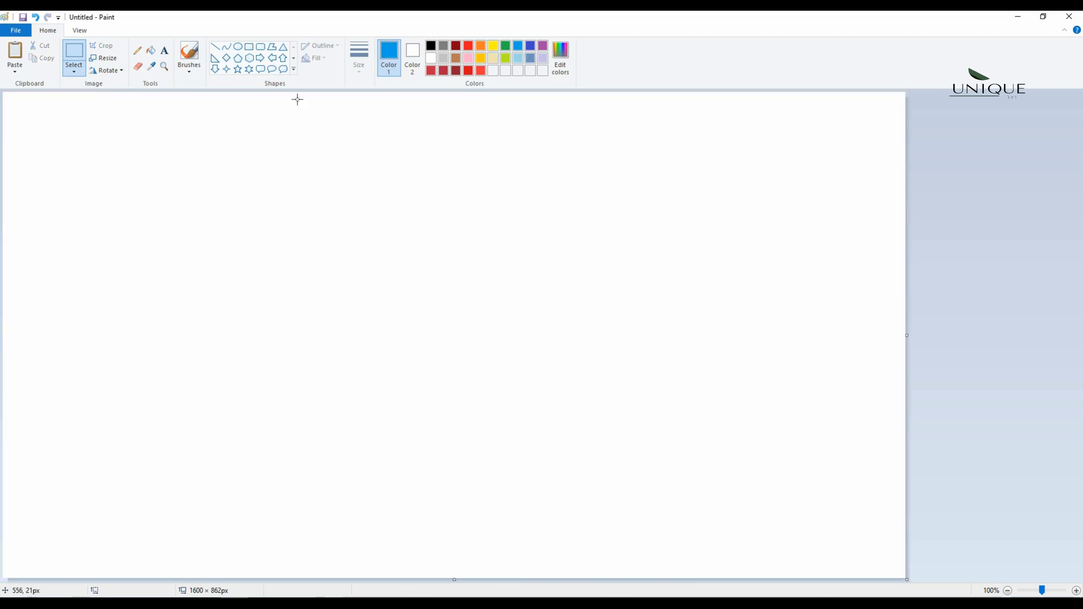
Step: Fill the empty canvas with solid blue
{"action": "left_click", "coordinate": [189, 68]}
{"action": "left_click", "coordinate": [150, 50]}
{"action": "left_click", "coordinate": [256, 184]}
Step: Add four custom blue shades to the palette
{"action": "left_click", "coordinate": [560, 56]}
{"action": "left_click", "coordinate": [437, 382]}
{"action": "left_click", "coordinate": [561, 57]}
{"action": "left_click", "coordinate": [438, 385]}
{"action": "left_click", "coordinate": [560, 56]}
{"action": "left_click", "coordinate": [436, 383]}
{"action": "left_click", "coordinate": [560, 56]}
{"action": "left_click", "coordinate": [657, 282]}
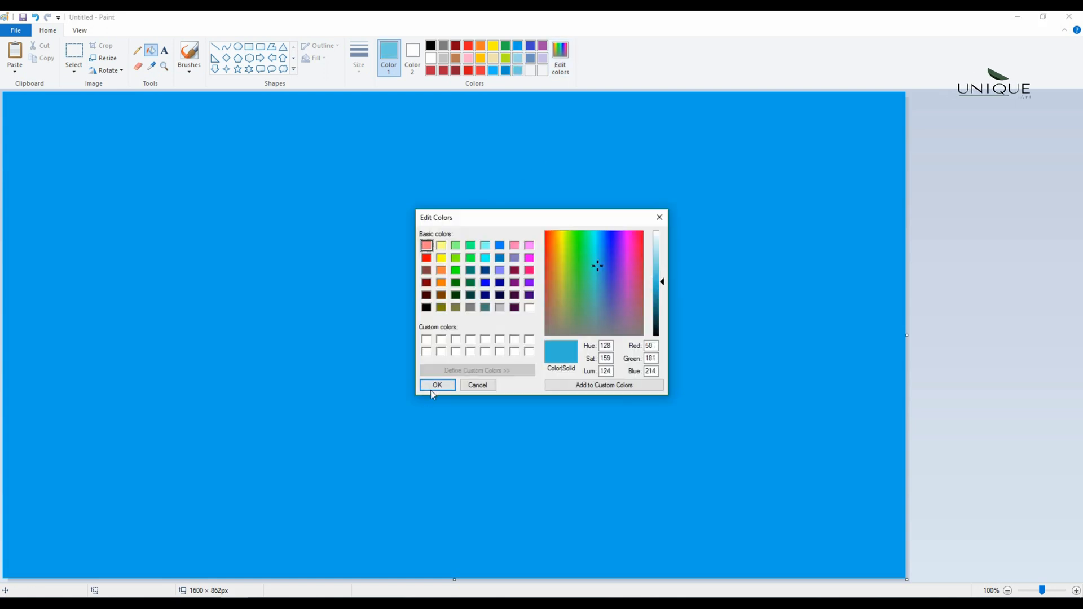
{"action": "left_click", "coordinate": [433, 388]}
Step: Paint overlapping brush streaks over the whole blue canvas in pale blue and the custom blue shades
{"action": "left_click", "coordinate": [188, 72]}
{"action": "left_click", "coordinate": [193, 92]}
{"action": "mouse_move", "coordinate": [418, 166]}
{"action": "left_mouse_down"}
{"action": "mouse_move", "coordinate": [780, 367]}
{"action": "mouse_move", "coordinate": [900, 147]}
{"action": "left_mouse_up"}
{"action": "left_click", "coordinate": [518, 58]}
{"action": "mouse_move", "coordinate": [628, 166]}
{"action": "left_mouse_down"}
{"action": "mouse_move", "coordinate": [130, 592]}
{"action": "mouse_move", "coordinate": [804, 208]}
{"action": "mouse_move", "coordinate": [380, 327]}
{"action": "left_mouse_up"}
{"action": "left_click_drag", "start_coordinate": [669, 249], "coordinate": [698, 314]}
{"action": "left_click", "coordinate": [518, 71]}
{"action": "left_click", "coordinate": [505, 70]}
{"action": "left_click_drag", "start_coordinate": [296, 229], "coordinate": [872, 185]}
{"action": "mouse_move", "coordinate": [684, 352]}
{"action": "left_mouse_down"}
{"action": "mouse_move", "coordinate": [15, 556]}
{"action": "mouse_move", "coordinate": [350, 212]}
{"action": "left_mouse_up"}
{"action": "left_click", "coordinate": [530, 71]}
{"action": "mouse_move", "coordinate": [102, 251]}
{"action": "left_mouse_down"}
{"action": "mouse_move", "coordinate": [7, 237]}
{"action": "mouse_move", "coordinate": [46, 127]}
{"action": "left_mouse_up"}
{"action": "left_click", "coordinate": [496, 71]}
{"action": "mouse_move", "coordinate": [435, 156]}
{"action": "left_mouse_down"}
{"action": "mouse_move", "coordinate": [252, 532]}
{"action": "mouse_move", "coordinate": [367, 261]}
{"action": "left_mouse_up"}
{"action": "left_click", "coordinate": [506, 68]}
{"action": "left_click", "coordinate": [518, 71]}
{"action": "mouse_move", "coordinate": [411, 189]}
{"action": "left_mouse_down"}
{"action": "mouse_move", "coordinate": [938, 512]}
{"action": "mouse_move", "coordinate": [781, 246]}
{"action": "mouse_move", "coordinate": [662, 250]}
{"action": "left_mouse_up"}
{"action": "left_click", "coordinate": [495, 71]}
{"action": "left_click", "coordinate": [518, 71]}
{"action": "left_click_drag", "start_coordinate": [469, 164], "coordinate": [459, 326]}
{"action": "left_click", "coordinate": [531, 71]}
{"action": "mouse_move", "coordinate": [237, 493]}
{"action": "left_mouse_down"}
{"action": "mouse_move", "coordinate": [737, 121]}
{"action": "mouse_move", "coordinate": [529, 242]}
{"action": "left_mouse_up"}
Step: Shrink the blue picture's width to 3 pixels without maintaining the aspect ratio
{"action": "left_click", "coordinate": [107, 58]}
{"action": "left_click", "coordinate": [41, 163]}
{"action": "double_click", "coordinate": [140, 118]}
{"action": "type", "text": "3"}
{"action": "key", "text": "Return"}
Step: Stretch the blue picture's width to 1600 pixels to blur the strokes into horizontal water streaks
{"action": "left_click", "coordinate": [107, 58]}
{"action": "left_click", "coordinate": [127, 99]}
{"action": "type", "text": "1600"}
{"action": "key", "text": "Return"}
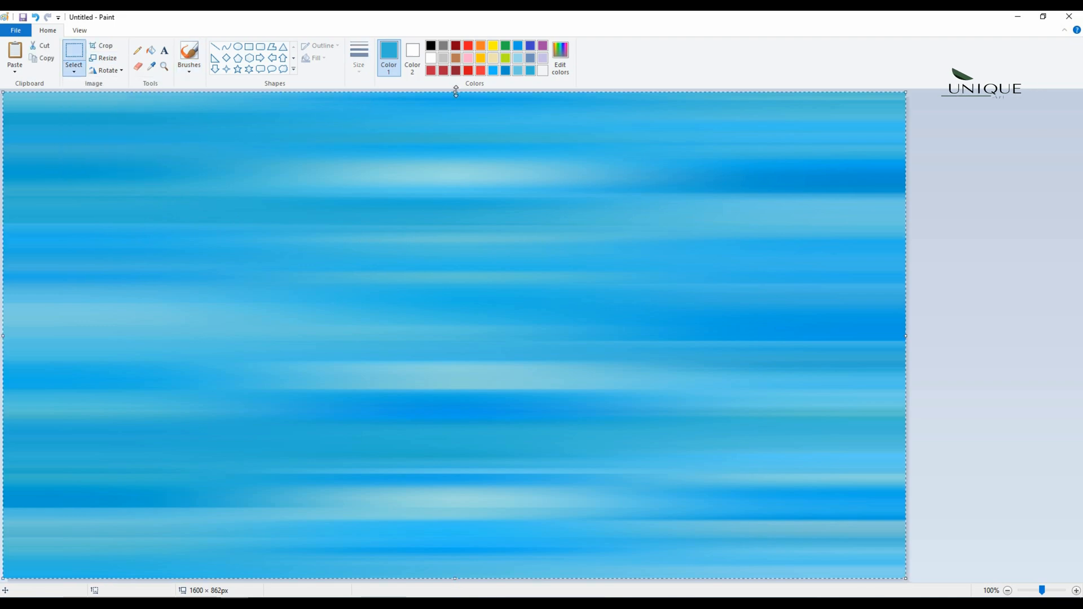
Step: Compress the selected water picture to about 334 px tall at the canvas bottom and fit the pasted red gradient above it as sky
{"action": "left_click_drag", "start_coordinate": [456, 94], "coordinate": [456, 390]}
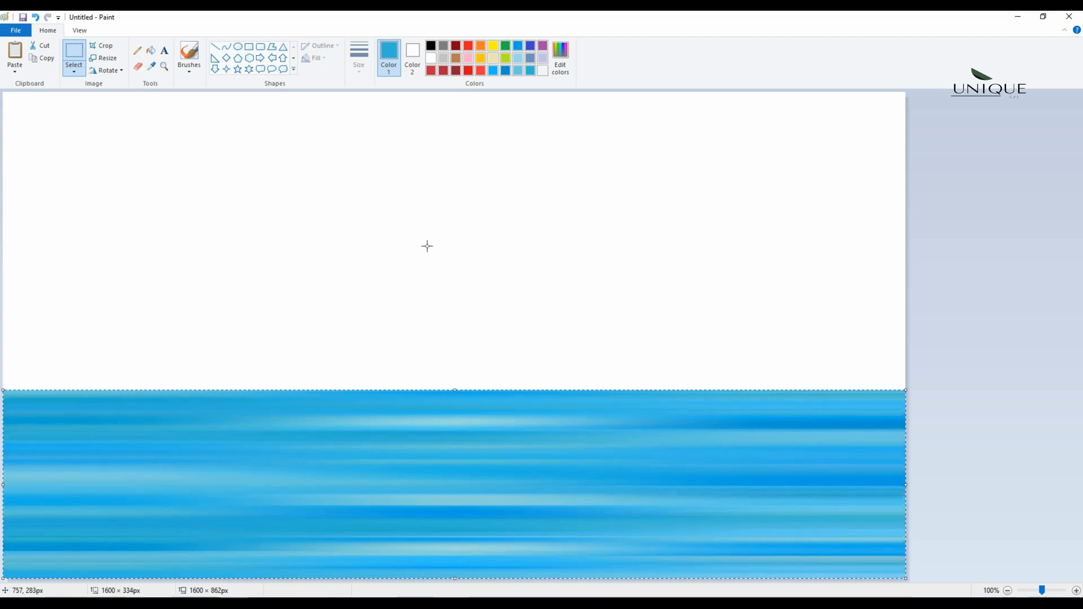
{"action": "key", "text": "ctrl+v"}
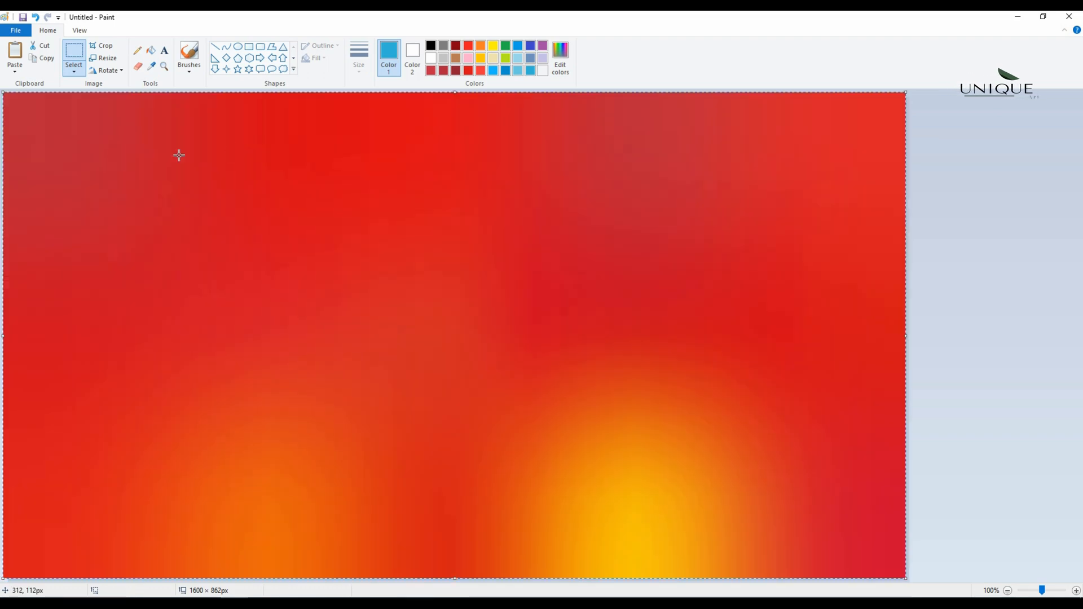
{"action": "left_click_drag", "start_coordinate": [455, 579], "coordinate": [457, 391]}
{"action": "left_click", "coordinate": [987, 369]}
Step: Draw three short horizontal white lines in the middle of the sky as cloud bases
{"action": "left_click", "coordinate": [431, 58]}
{"action": "left_click", "coordinate": [189, 57]}
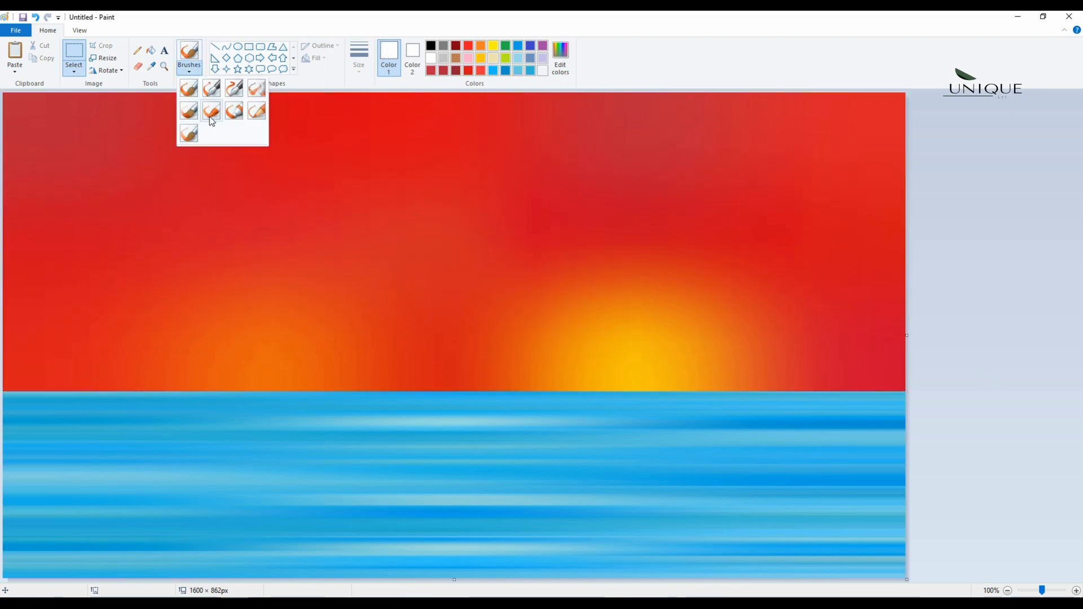
{"action": "left_click", "coordinate": [212, 116]}
{"action": "left_click", "coordinate": [215, 46]}
{"action": "left_click_drag", "start_coordinate": [487, 238], "coordinate": [570, 238]}
{"action": "left_click_drag", "start_coordinate": [310, 261], "coordinate": [386, 260]}
{"action": "left_click_drag", "start_coordinate": [371, 220], "coordinate": [426, 220]}
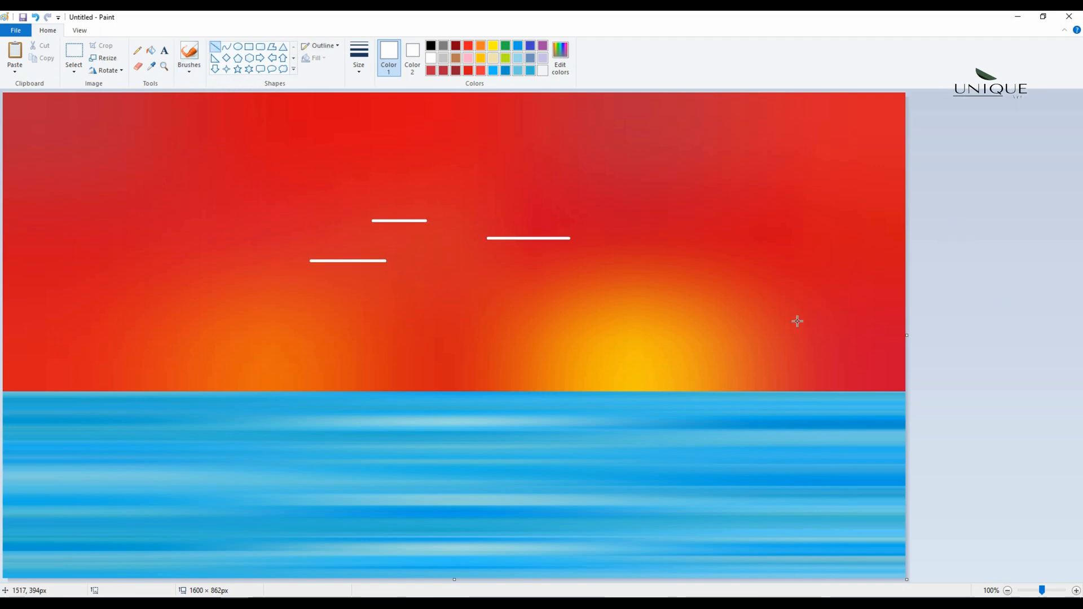
Step: Stamp a large round white puff on each of the three cloud base lines with the round brush
{"action": "left_click", "coordinate": [190, 63]}
{"action": "left_click", "coordinate": [212, 111]}
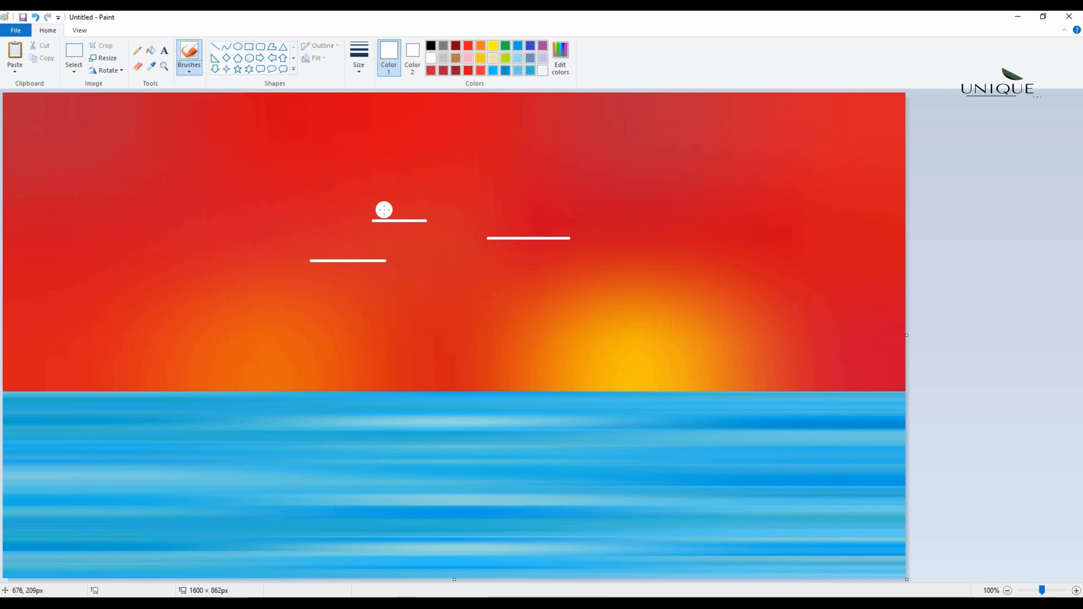
{"action": "left_click", "coordinate": [189, 71]}
{"action": "left_click", "coordinate": [190, 90]}
{"action": "left_click", "coordinate": [350, 247]}
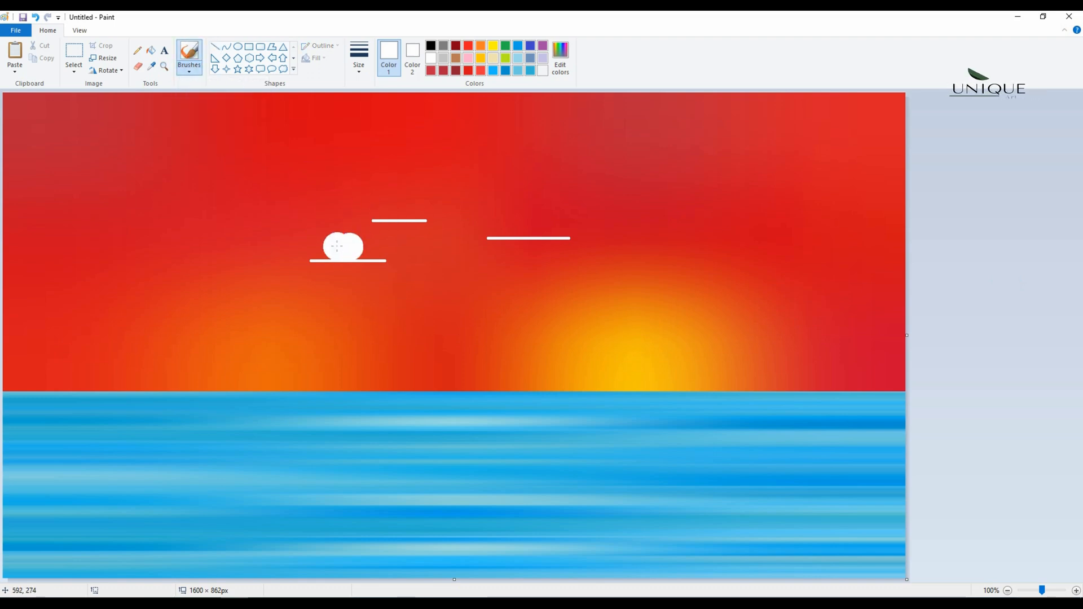
{"action": "left_click_drag", "start_coordinate": [541, 225], "coordinate": [538, 224]}
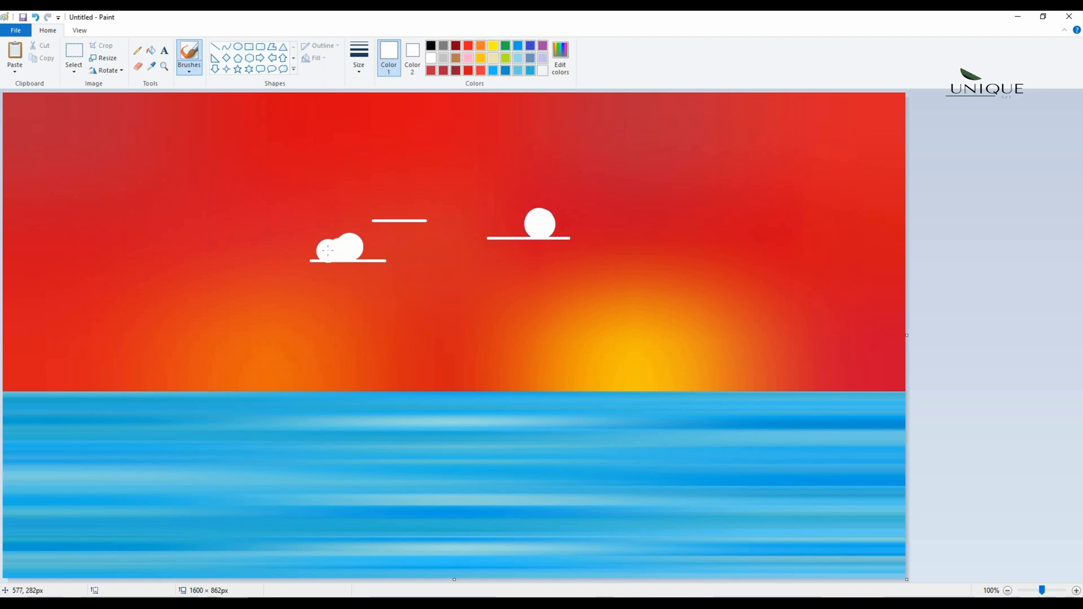
{"action": "left_click", "coordinate": [399, 209]}
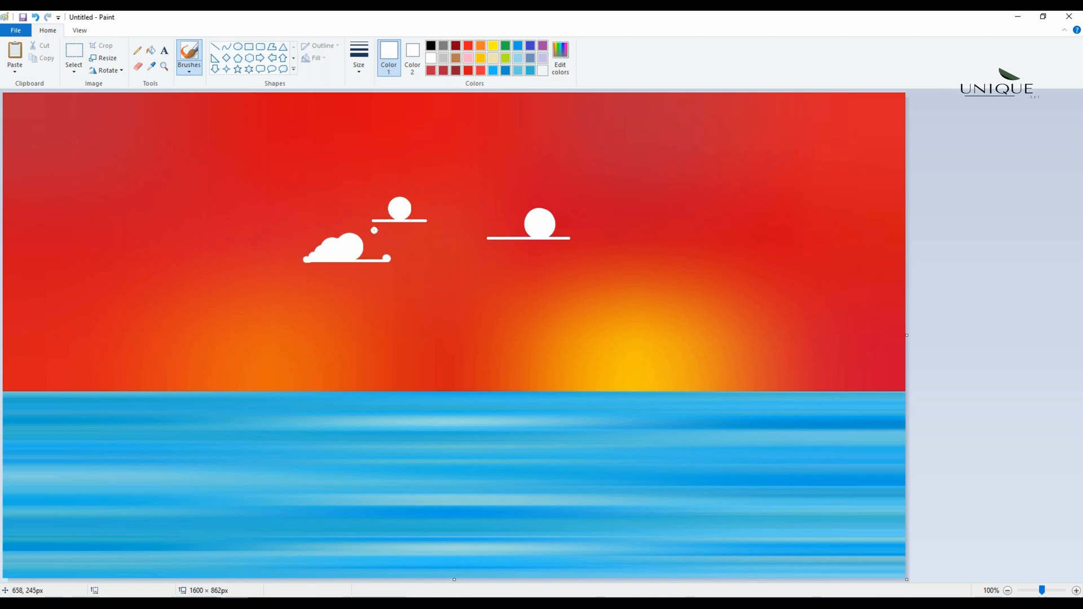
Step: Add smaller white puffs to slope the right cloud's left side and round off the lower-left cloud's right side
{"action": "left_click", "coordinate": [377, 218]}
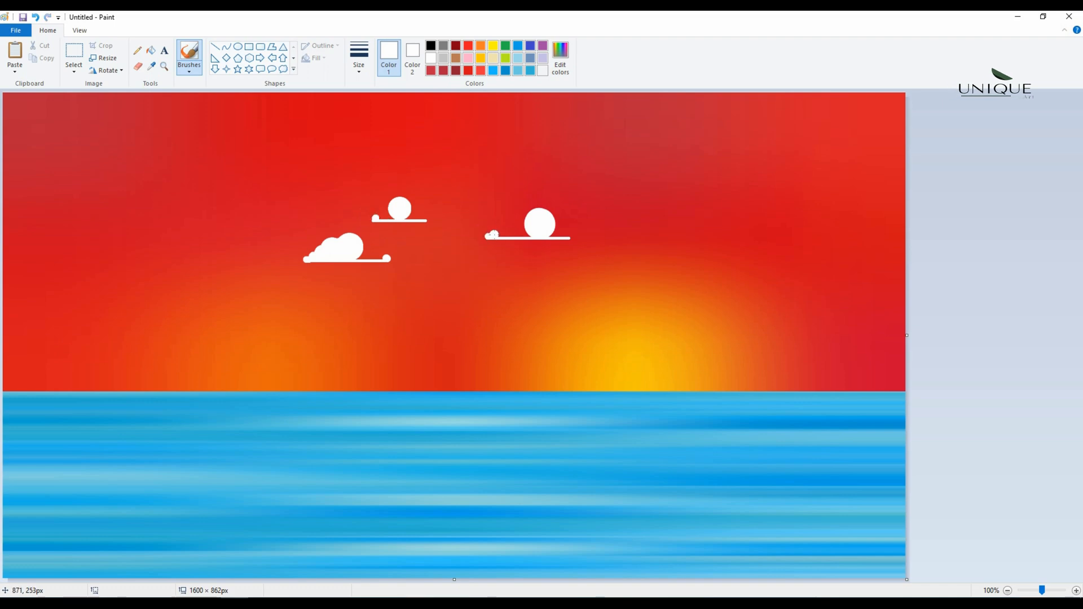
{"action": "left_click_drag", "start_coordinate": [502, 231], "coordinate": [510, 232]}
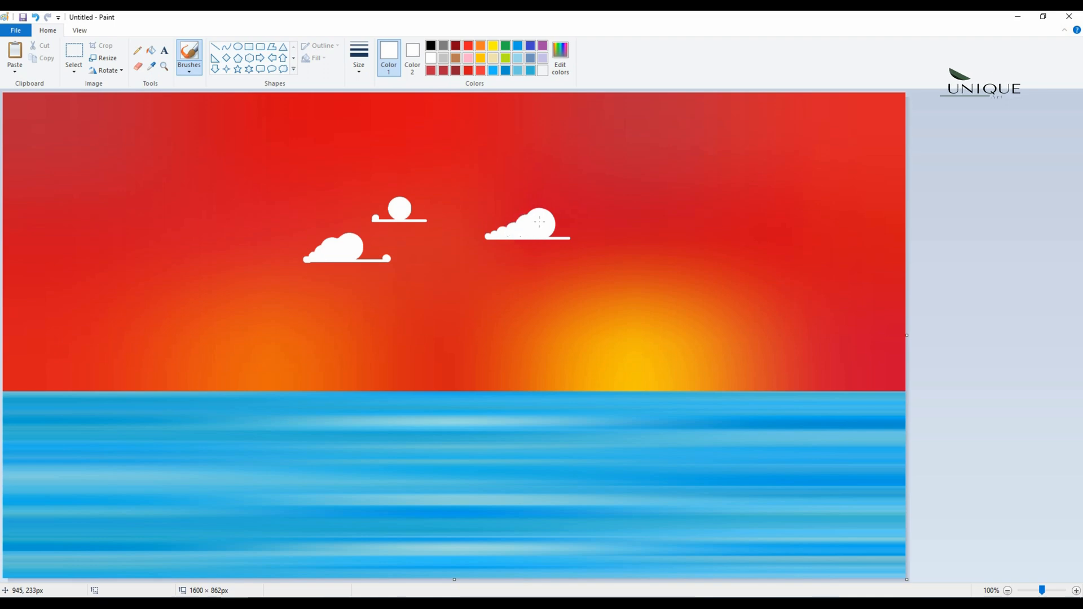
{"action": "left_click_drag", "start_coordinate": [361, 251], "coordinate": [383, 268]}
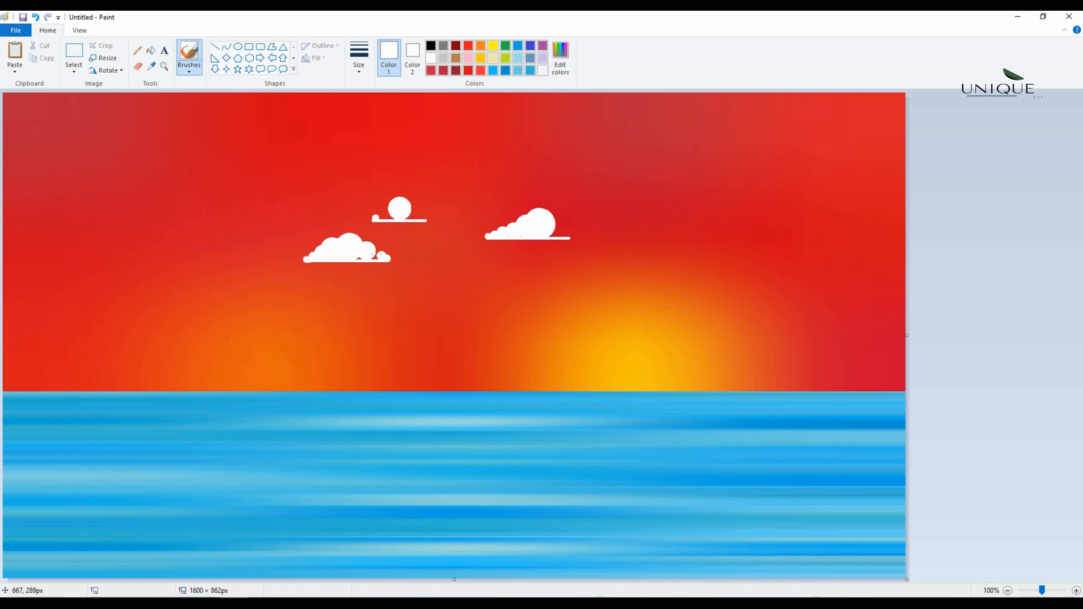
{"action": "left_click", "coordinate": [377, 256]}
{"action": "left_click", "coordinate": [378, 254]}
{"action": "left_click_drag", "start_coordinate": [359, 257], "coordinate": [367, 256]}
Step: Draw a straight white line under the lower-left cloud, extending past its left end
{"action": "left_click", "coordinate": [215, 47]}
{"action": "left_click_drag", "start_coordinate": [281, 258], "coordinate": [325, 258]}
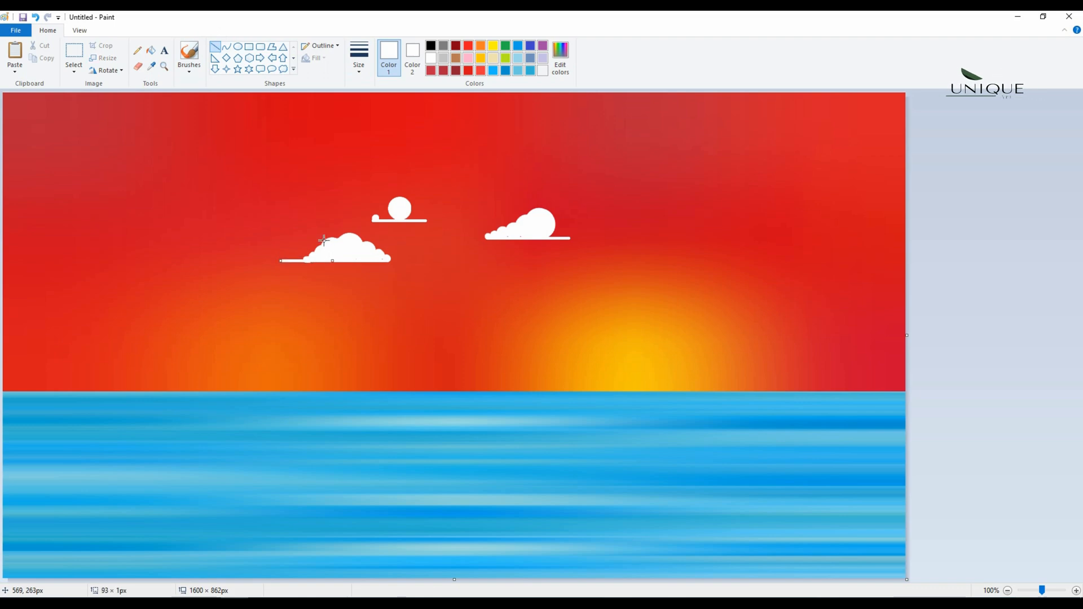
{"action": "key", "text": "ctrl+z"}
{"action": "left_click_drag", "start_coordinate": [286, 263], "coordinate": [390, 262]}
{"action": "left_click", "coordinate": [1039, 222]}
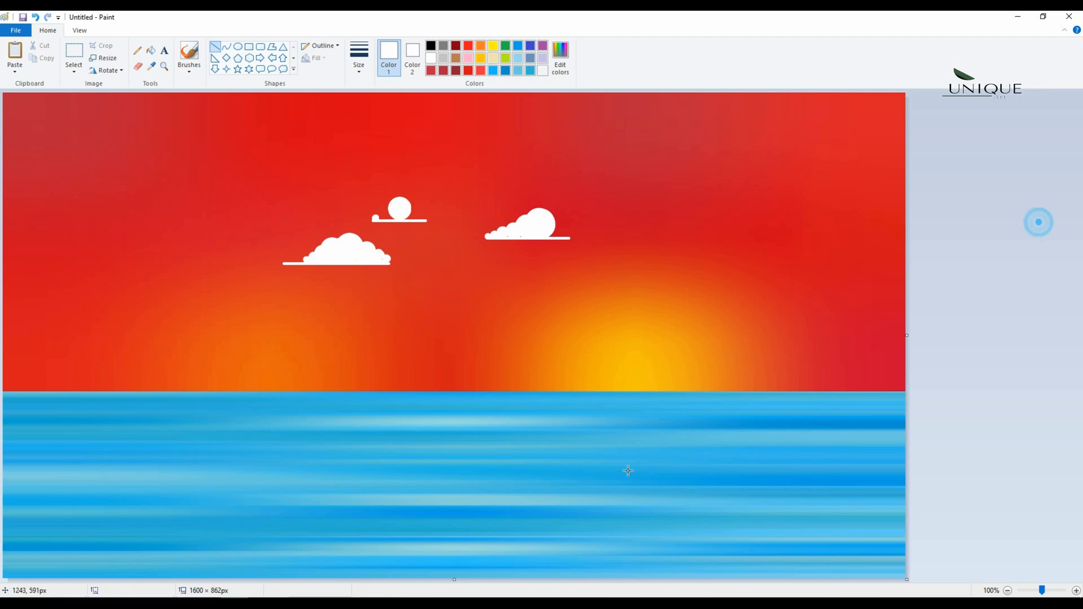
Step: Extend the right cloud's base leftward with white lines that form a tapered edge
{"action": "mouse_move", "coordinate": [470, 238]}
{"action": "left_mouse_down"}
{"action": "mouse_move", "coordinate": [604, 226]}
{"action": "mouse_move", "coordinate": [561, 227]}
{"action": "left_mouse_up"}
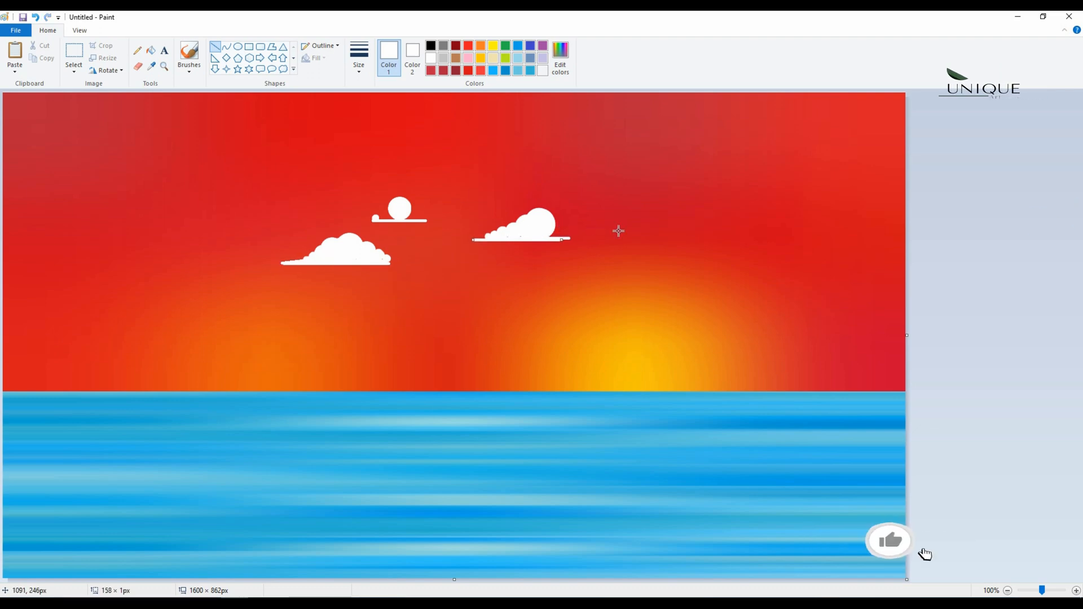
{"action": "left_click", "coordinate": [689, 241]}
{"action": "left_click_drag", "start_coordinate": [461, 238], "coordinate": [492, 234]}
Step: Widen the upper cloud's base with a straight white line and taper its left end
{"action": "left_click", "coordinate": [330, 212]}
{"action": "left_click_drag", "start_coordinate": [356, 222], "coordinate": [431, 222]}
{"action": "left_click", "coordinate": [984, 276]}
{"action": "left_click_drag", "start_coordinate": [358, 222], "coordinate": [383, 216]}
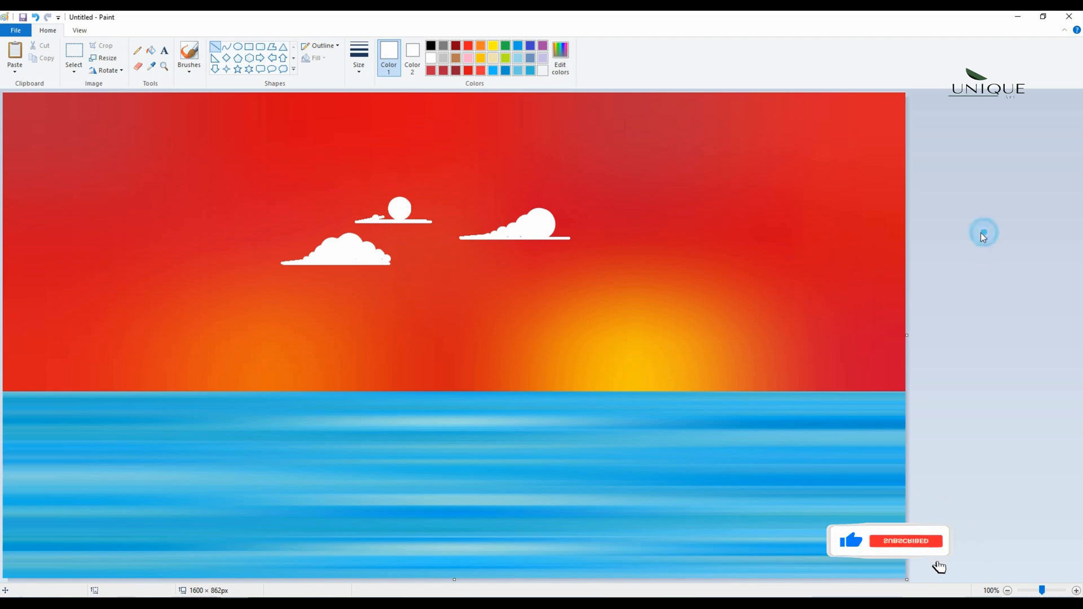
Step: Brush white puffs onto both sides of the upper cloud and the right side of the right cloud
{"action": "left_click", "coordinate": [191, 62]}
{"action": "left_click", "coordinate": [197, 89]}
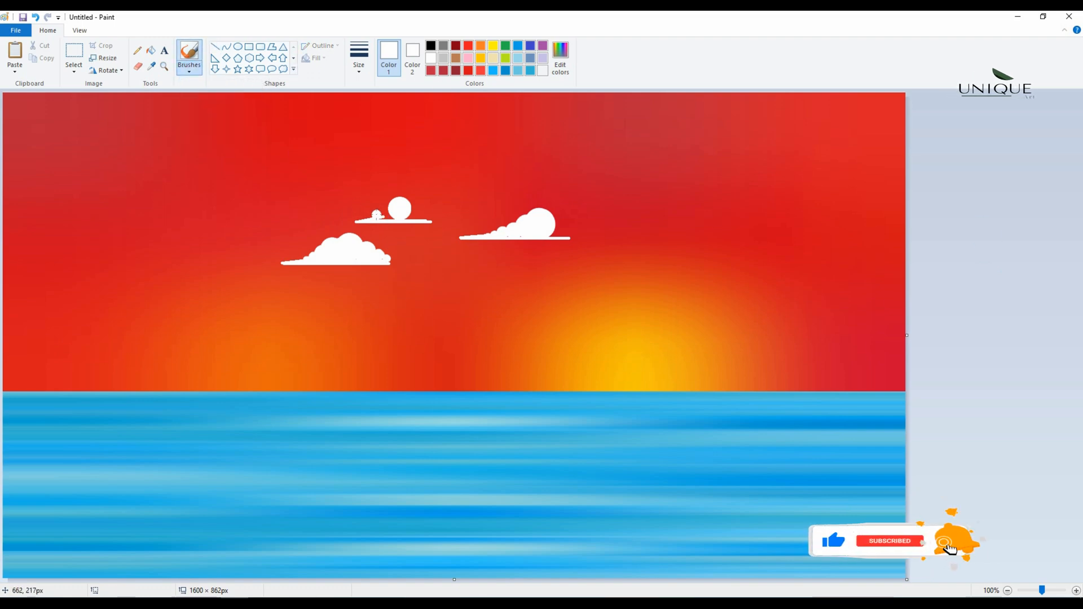
{"action": "left_click_drag", "start_coordinate": [370, 216], "coordinate": [387, 211]}
{"action": "left_click", "coordinate": [427, 213]}
{"action": "left_click", "coordinate": [569, 230]}
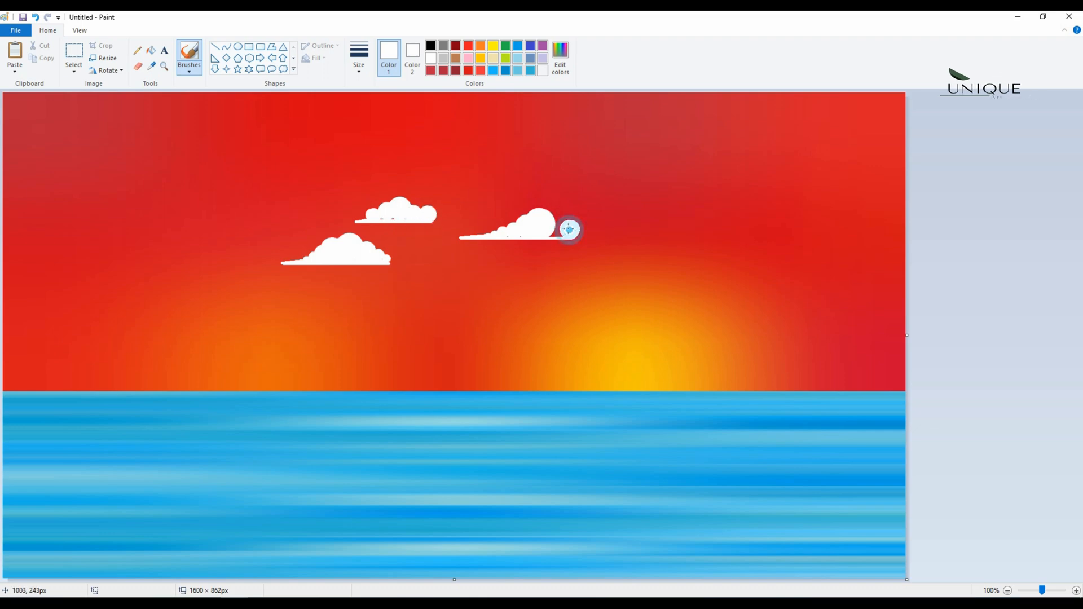
{"action": "left_click", "coordinate": [554, 227]}
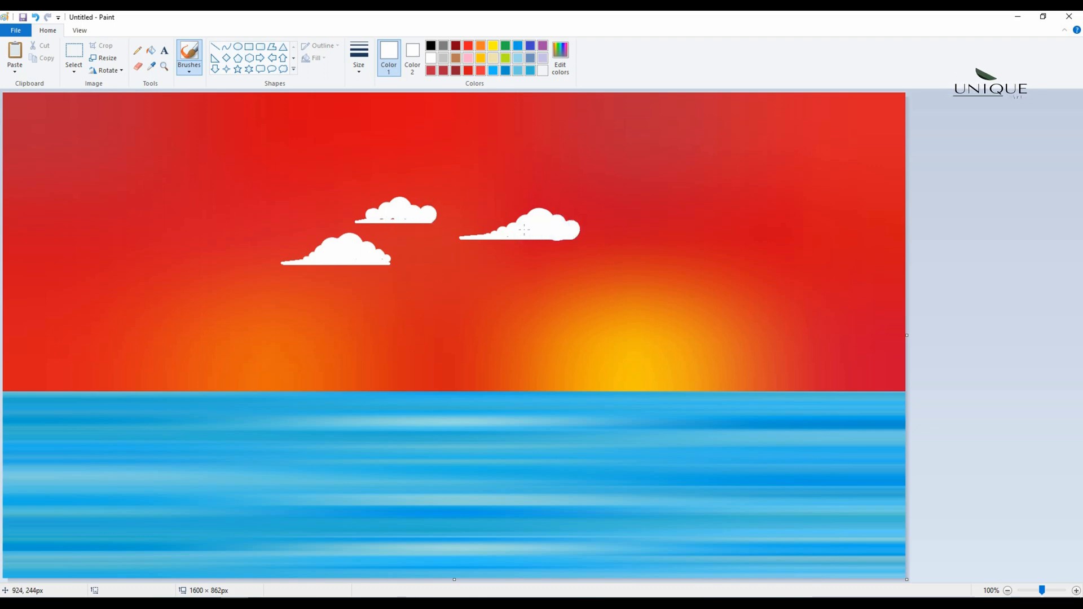
Step: Draw five thin horizontal white lines of varying lengths between and below the clouds
{"action": "left_click", "coordinate": [215, 47]}
{"action": "left_click_drag", "start_coordinate": [410, 249], "coordinate": [533, 248]}
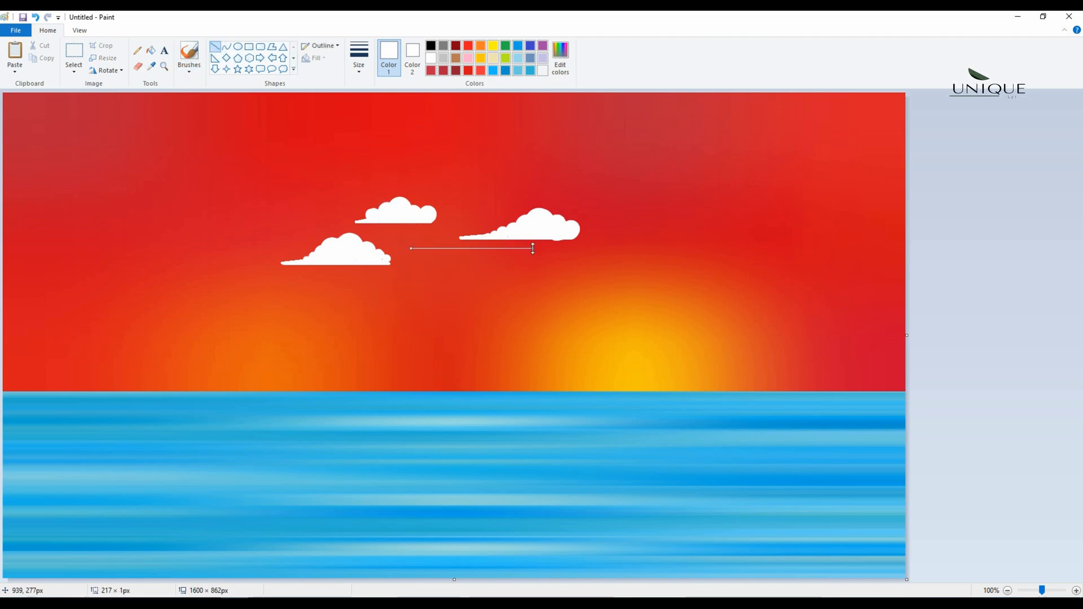
{"action": "left_click_drag", "start_coordinate": [446, 262], "coordinate": [582, 262]}
{"action": "left_click_drag", "start_coordinate": [286, 275], "coordinate": [448, 275]}
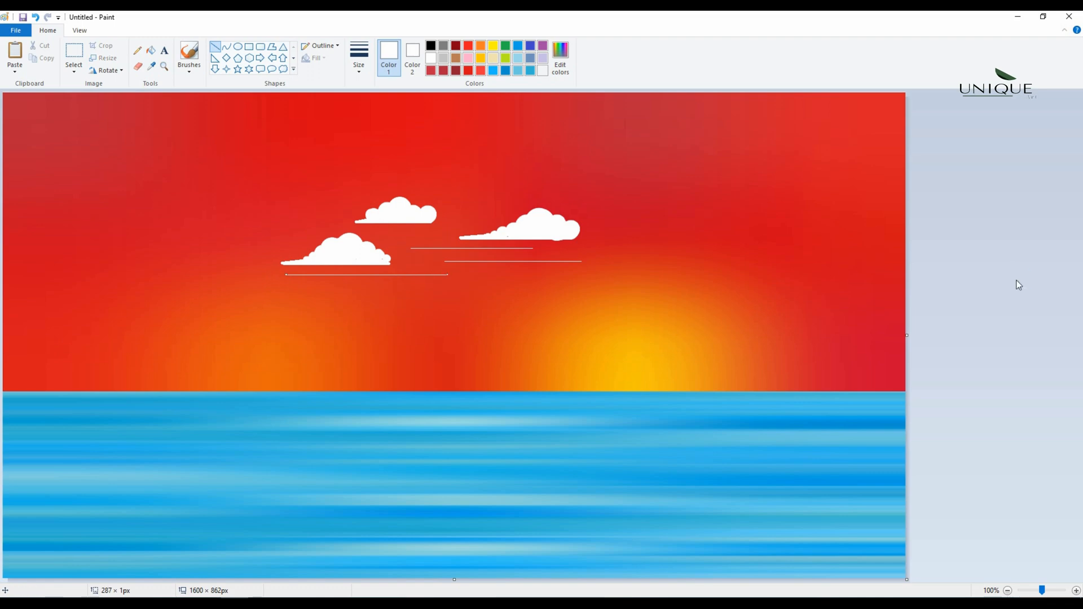
{"action": "left_click_drag", "start_coordinate": [380, 233], "coordinate": [438, 233]}
{"action": "left_click_drag", "start_coordinate": [504, 271], "coordinate": [592, 271]}
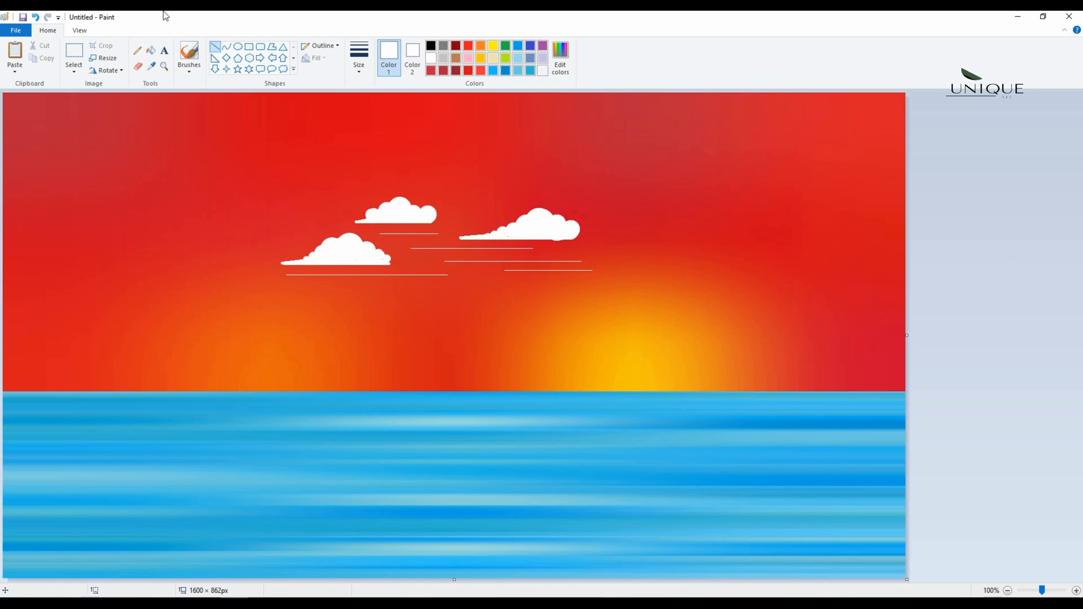
Step: Draw a thick gold horizontal line about 184 px long on the horizon beneath the clouds as the sun's base
{"action": "left_click", "coordinate": [237, 49]}
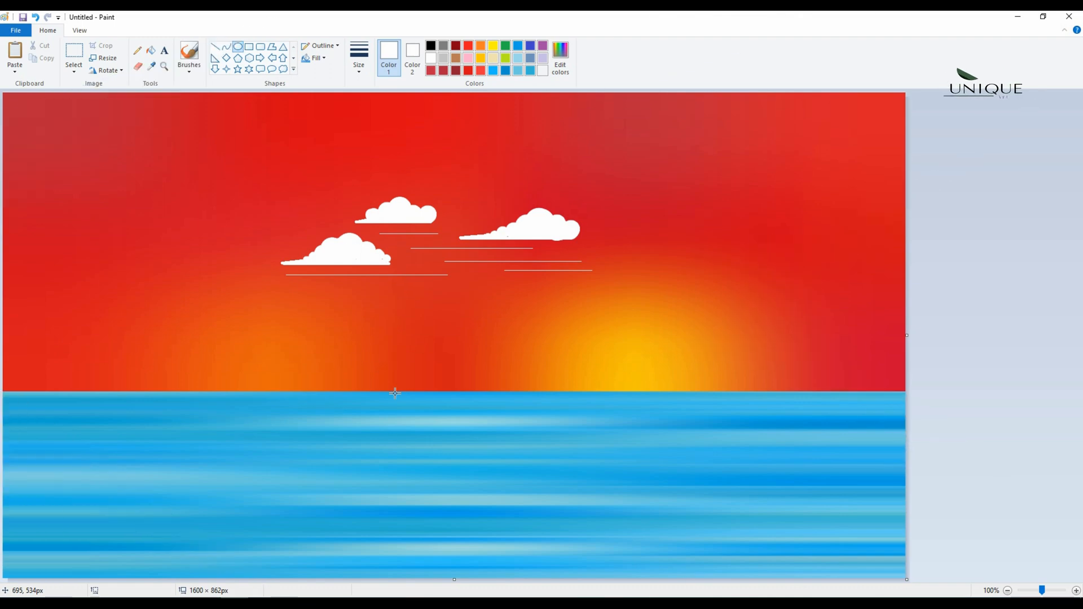
{"action": "left_click", "coordinate": [215, 46]}
{"action": "left_click", "coordinate": [481, 57]}
{"action": "left_click_drag", "start_coordinate": [363, 390], "coordinate": [499, 390]}
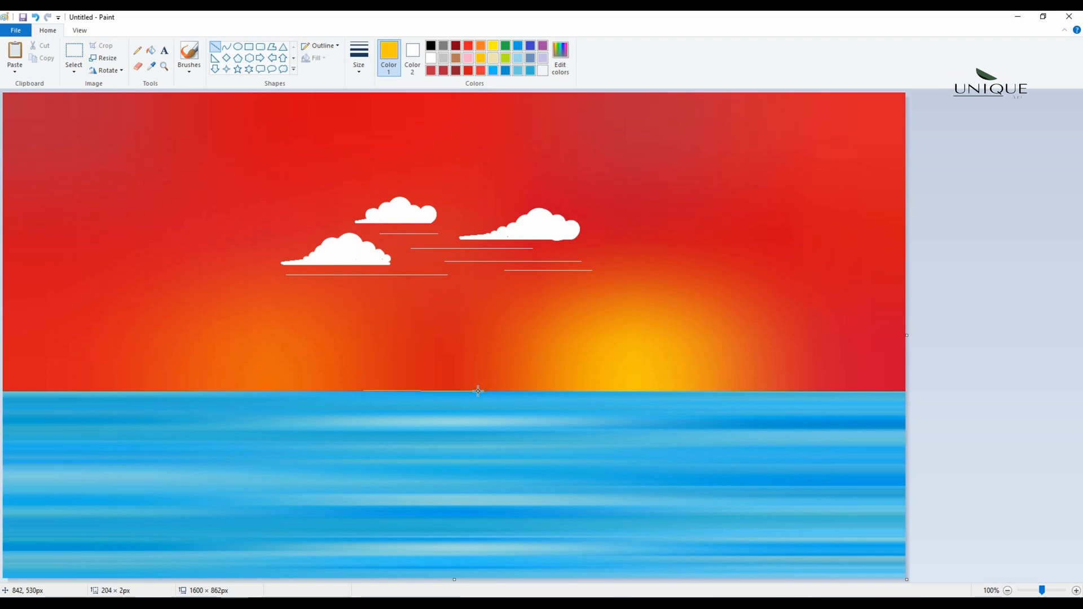
{"action": "left_click_drag", "start_coordinate": [356, 389], "coordinate": [486, 394]}
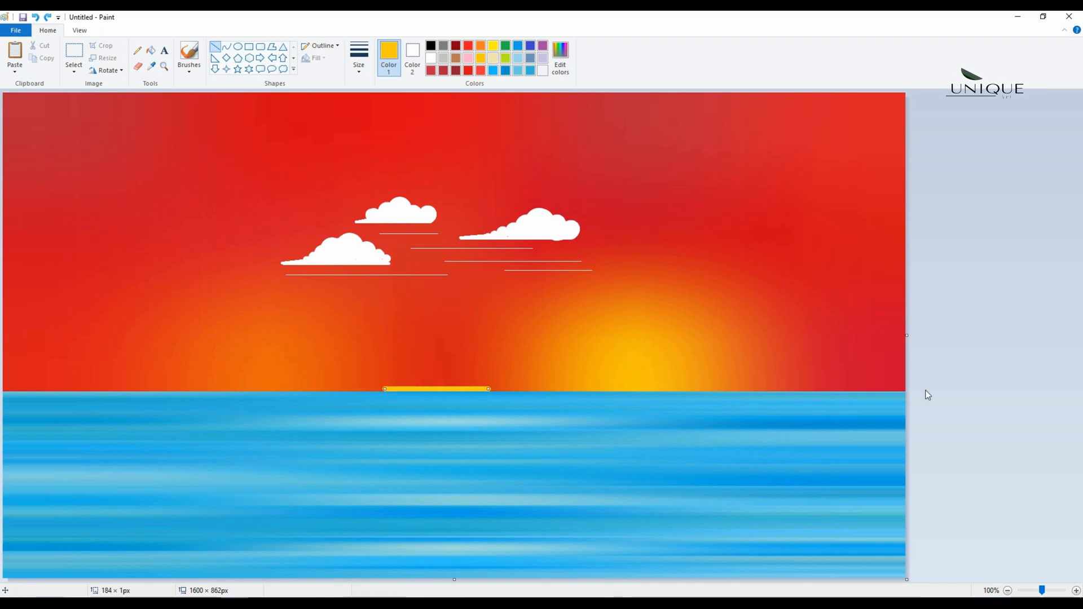
Step: Arch a gold curve over the base line to form a half sun and brush its interior solid gold
{"action": "left_click", "coordinate": [226, 47]}
{"action": "left_click_drag", "start_coordinate": [384, 388], "coordinate": [483, 316]}
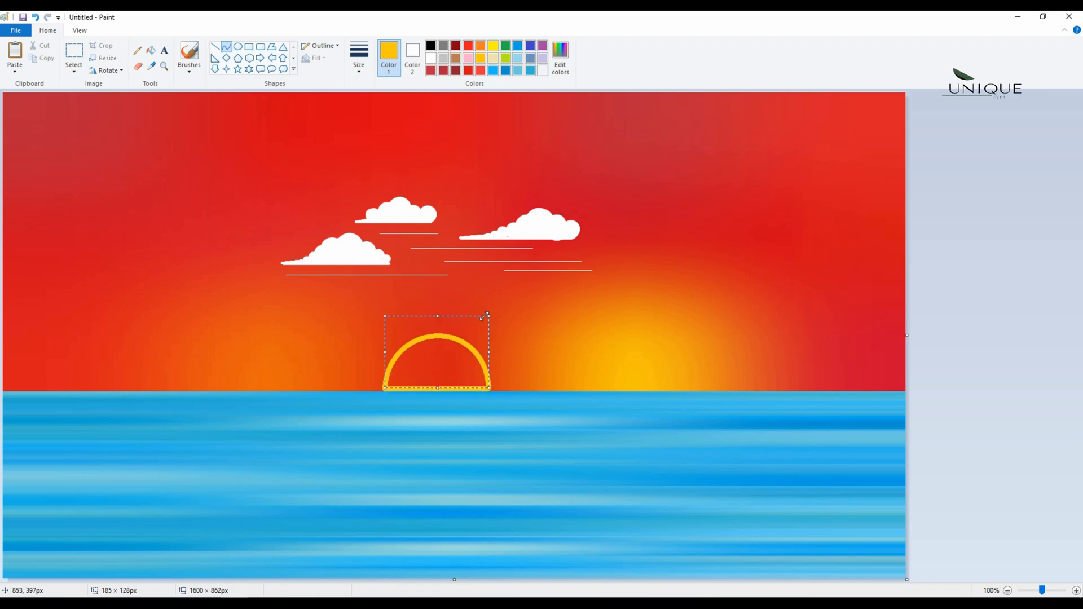
{"action": "left_click", "coordinate": [188, 72]}
{"action": "left_click", "coordinate": [192, 96]}
{"action": "mouse_move", "coordinate": [428, 369]}
{"action": "left_mouse_down"}
{"action": "mouse_move", "coordinate": [448, 350]}
{"action": "mouse_move", "coordinate": [400, 368]}
{"action": "mouse_move", "coordinate": [442, 380]}
{"action": "left_mouse_up"}
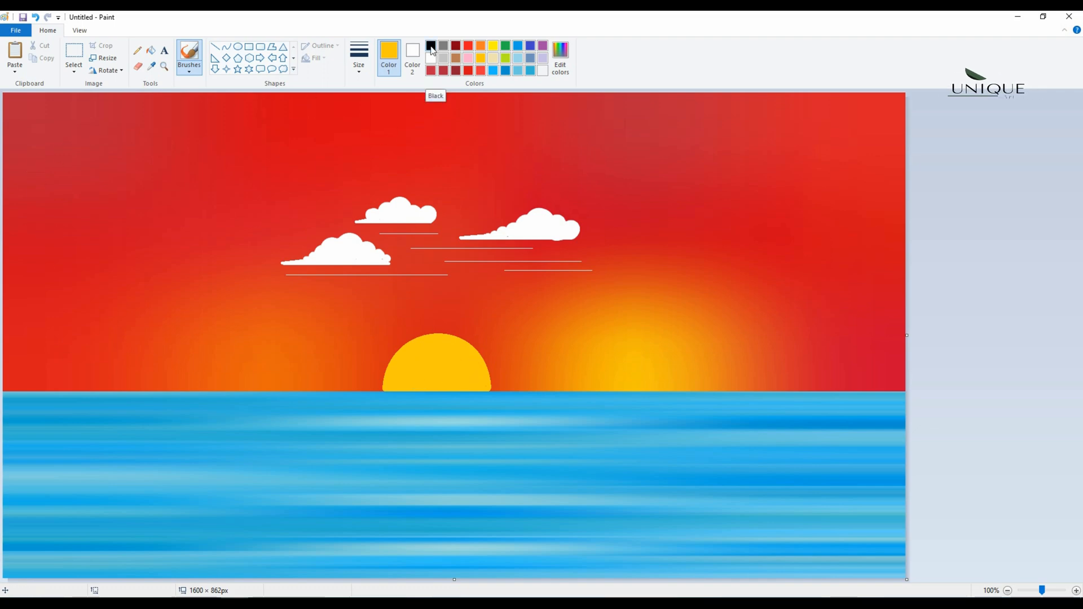
Step: Mix a custom dark navy drawing color by darkening the indigo palette color
{"action": "left_click", "coordinate": [531, 46]}
{"action": "left_click", "coordinate": [560, 57]}
{"action": "left_click_drag", "start_coordinate": [658, 276], "coordinate": [658, 321]}
{"action": "left_click", "coordinate": [438, 382]}
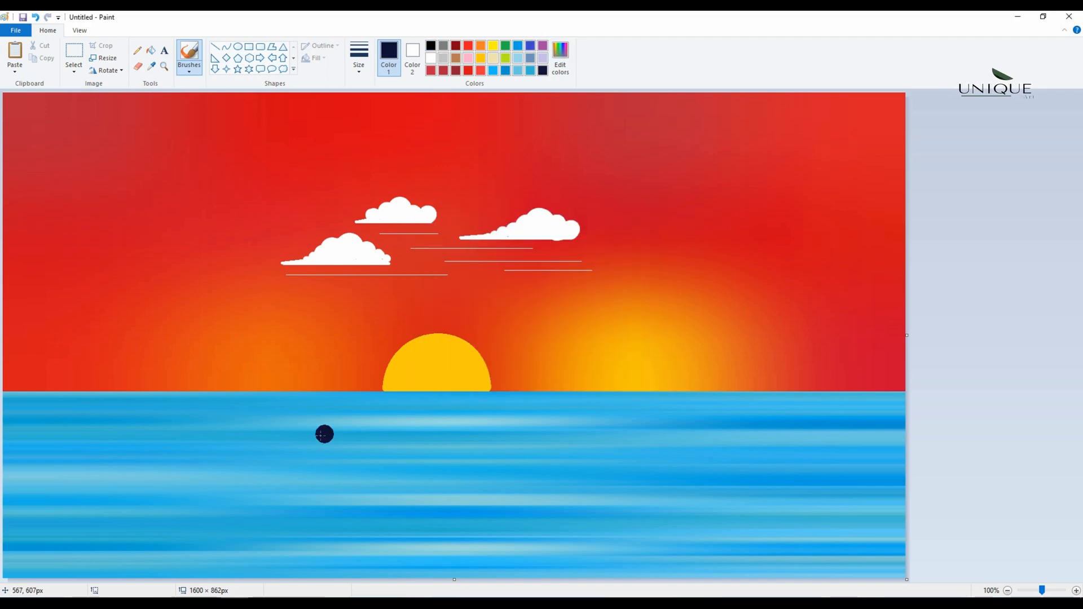
{"action": "mouse_move", "coordinate": [259, 419]}
{"action": "left_mouse_down"}
{"action": "mouse_move", "coordinate": [477, 457]}
{"action": "mouse_move", "coordinate": [613, 509]}
{"action": "left_mouse_up"}
{"action": "key", "text": "ctrl+z"}
{"action": "mouse_move", "coordinate": [644, 529]}
{"action": "left_mouse_down"}
{"action": "mouse_move", "coordinate": [561, 491]}
{"action": "mouse_move", "coordinate": [380, 470]}
{"action": "mouse_move", "coordinate": [212, 418]}
{"action": "mouse_move", "coordinate": [406, 468]}
{"action": "mouse_move", "coordinate": [598, 494]}
{"action": "left_mouse_up"}
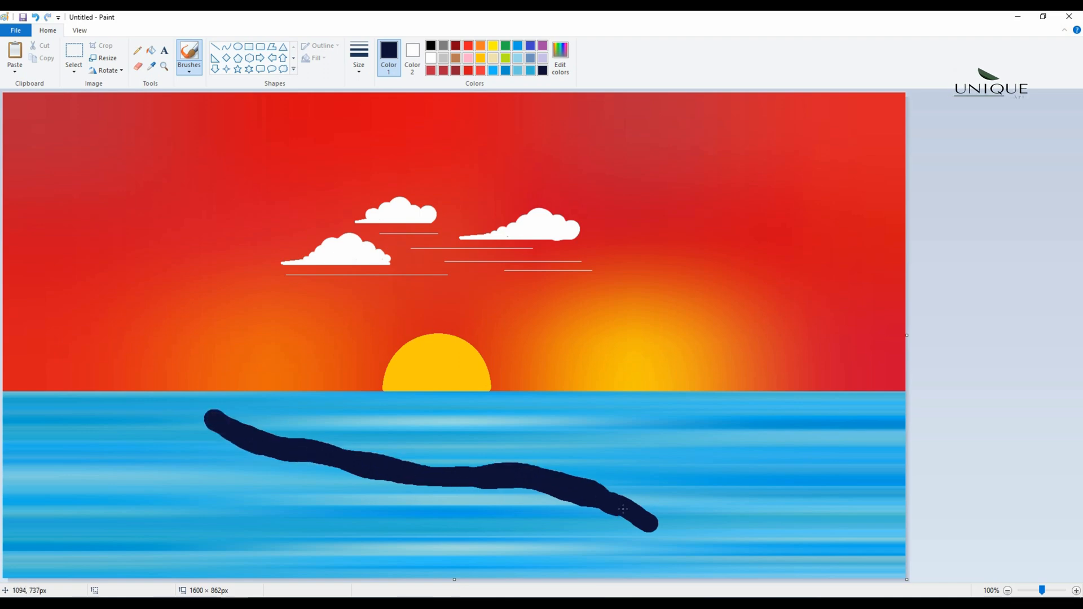
{"action": "key", "text": "ctrl+z"}
{"action": "left_click", "coordinate": [227, 46]}
{"action": "mouse_move", "coordinate": [124, 423]}
{"action": "left_mouse_down"}
{"action": "mouse_move", "coordinate": [743, 508]}
{"action": "mouse_move", "coordinate": [791, 499]}
{"action": "left_mouse_up"}
{"action": "left_click_drag", "start_coordinate": [173, 430], "coordinate": [215, 403]}
{"action": "mouse_move", "coordinate": [648, 472]}
{"action": "left_mouse_down"}
{"action": "mouse_move", "coordinate": [643, 522]}
{"action": "mouse_move", "coordinate": [626, 536]}
{"action": "mouse_move", "coordinate": [621, 527]}
{"action": "left_mouse_up"}
{"action": "left_click_drag", "start_coordinate": [482, 540], "coordinate": [438, 517]}
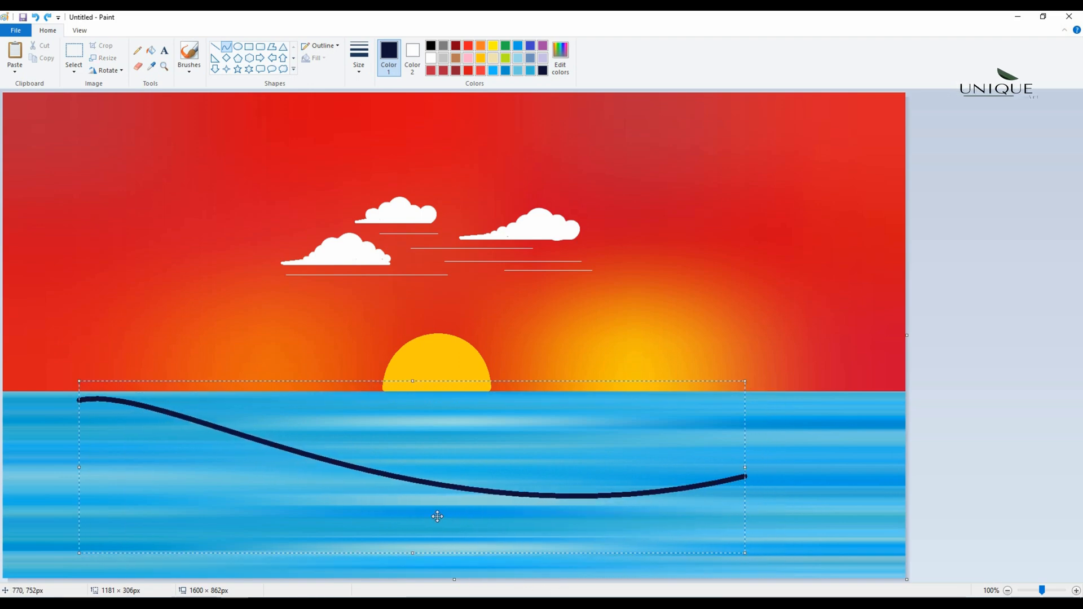
{"action": "key", "text": "Delete"}
{"action": "mouse_move", "coordinate": [187, 416]}
{"action": "left_mouse_down"}
{"action": "mouse_move", "coordinate": [758, 542]}
{"action": "mouse_move", "coordinate": [860, 546]}
{"action": "left_mouse_up"}
{"action": "mouse_move", "coordinate": [774, 527]}
{"action": "left_mouse_down"}
{"action": "mouse_move", "coordinate": [762, 486]}
{"action": "mouse_move", "coordinate": [696, 443]}
{"action": "left_mouse_up"}
{"action": "mouse_move", "coordinate": [316, 491]}
{"action": "left_mouse_down"}
{"action": "mouse_move", "coordinate": [302, 507]}
{"action": "mouse_move", "coordinate": [287, 499]}
{"action": "left_mouse_up"}
{"action": "key", "text": "ctrl+z"}
Step: Draw a navy curve across the water that arches gently and slopes down to the right as the shoreline
{"action": "left_click_drag", "start_coordinate": [171, 414], "coordinate": [857, 518]}
{"action": "left_click", "coordinate": [236, 475]}
{"action": "left_click_drag", "start_coordinate": [585, 465], "coordinate": [605, 360]}
{"action": "left_click_drag", "start_coordinate": [604, 428], "coordinate": [523, 450]}
Step: Brush the area below the shoreline curve solid navy to form a dark hill
{"action": "left_click", "coordinate": [189, 65]}
{"action": "left_click", "coordinate": [188, 90]}
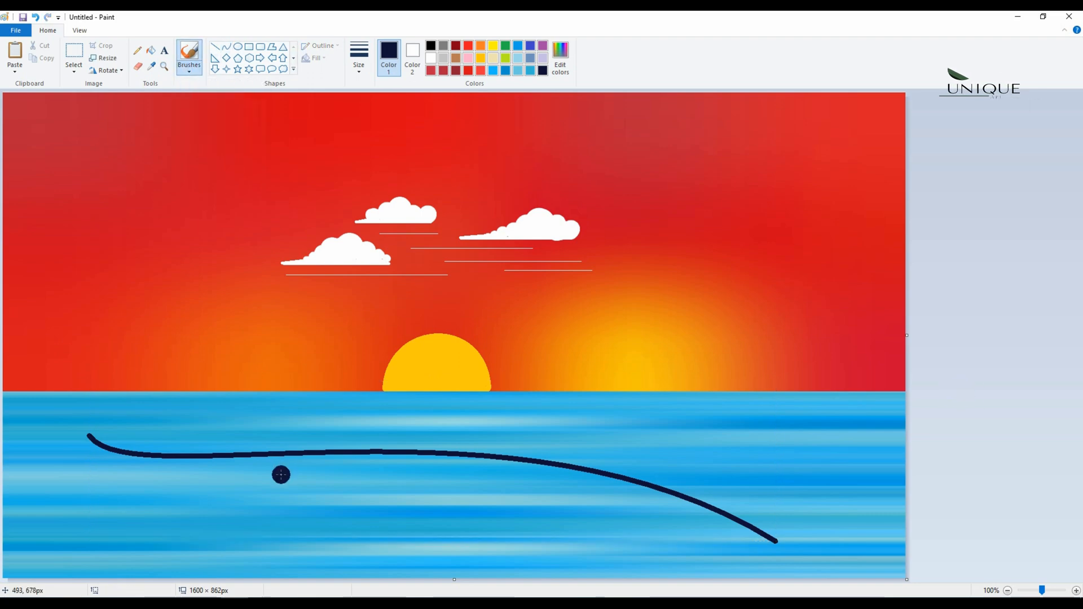
{"action": "mouse_move", "coordinate": [324, 470]}
{"action": "left_mouse_down"}
{"action": "mouse_move", "coordinate": [481, 469]}
{"action": "mouse_move", "coordinate": [201, 469]}
{"action": "mouse_move", "coordinate": [248, 467]}
{"action": "left_mouse_up"}
{"action": "key", "text": "ctrl+z"}
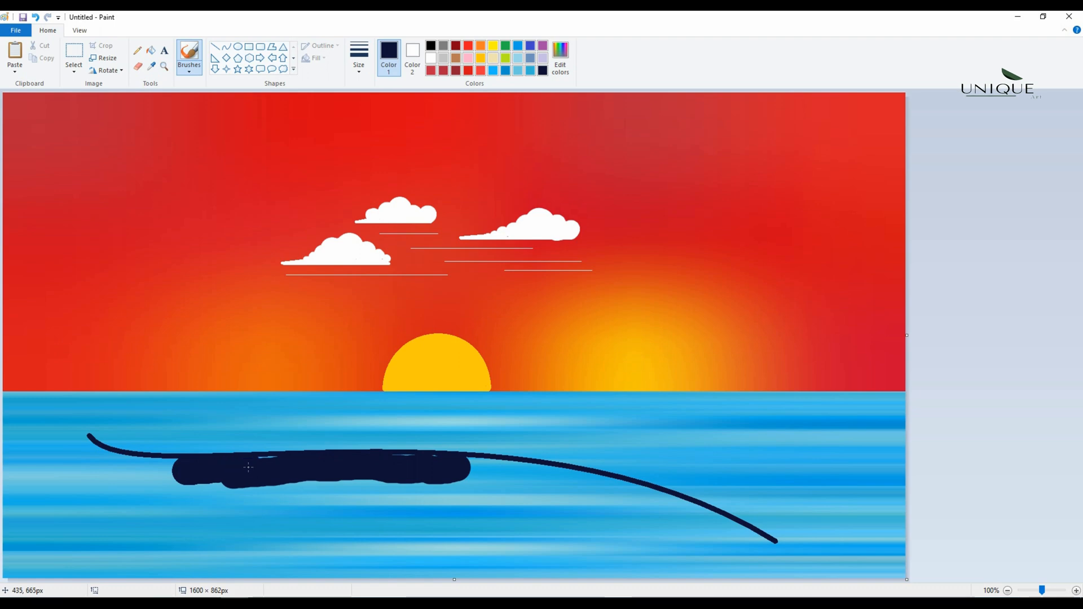
{"action": "mouse_move", "coordinate": [476, 466]}
{"action": "left_mouse_down"}
{"action": "mouse_move", "coordinate": [618, 489]}
{"action": "mouse_move", "coordinate": [743, 534]}
{"action": "mouse_move", "coordinate": [661, 513]}
{"action": "mouse_move", "coordinate": [350, 493]}
{"action": "mouse_move", "coordinate": [552, 497]}
{"action": "mouse_move", "coordinate": [525, 483]}
{"action": "mouse_move", "coordinate": [301, 483]}
{"action": "mouse_move", "coordinate": [603, 553]}
{"action": "mouse_move", "coordinate": [685, 535]}
{"action": "mouse_move", "coordinate": [523, 553]}
{"action": "mouse_move", "coordinate": [716, 557]}
{"action": "mouse_move", "coordinate": [723, 529]}
{"action": "left_mouse_up"}
Step: Draw a lime circle of about 898 × 841 px centered on the canvas, enclosing the clouds, sun and part of the hill
{"action": "left_click", "coordinate": [237, 47]}
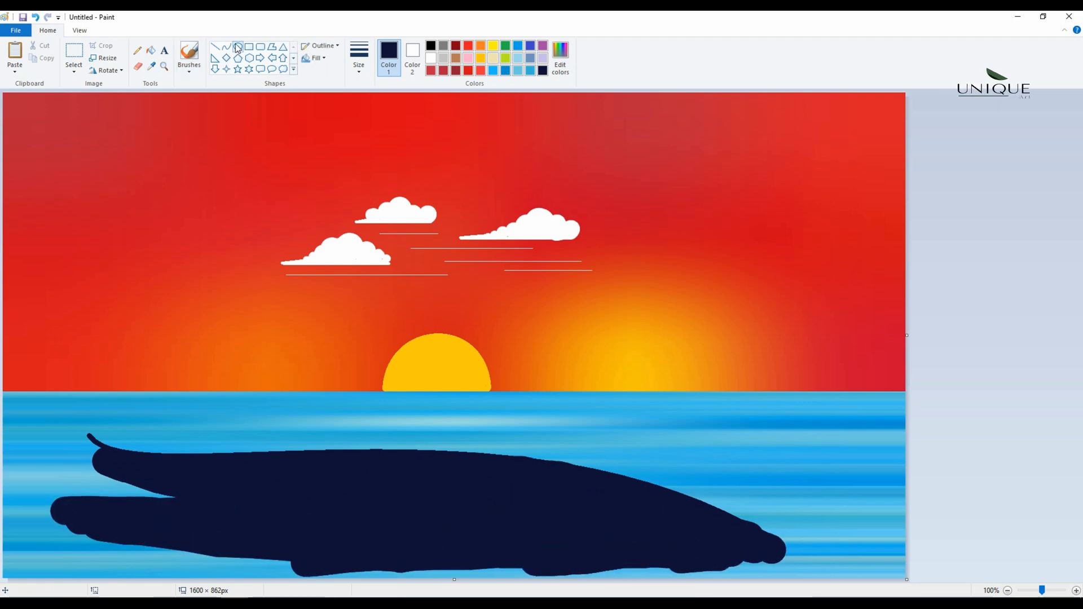
{"action": "left_click", "coordinate": [505, 57]}
{"action": "left_click_drag", "start_coordinate": [210, 517], "coordinate": [717, 11]}
{"action": "mouse_move", "coordinate": [524, 197]}
{"action": "left_mouse_down"}
{"action": "mouse_move", "coordinate": [474, 261]}
{"action": "mouse_move", "coordinate": [474, 243]}
{"action": "left_mouse_up"}
{"action": "left_click_drag", "start_coordinate": [414, 563], "coordinate": [414, 511]}
{"action": "left_click_drag", "start_coordinate": [452, 243], "coordinate": [461, 303]}
{"action": "left_click_drag", "start_coordinate": [419, 108], "coordinate": [417, 94]}
{"action": "left_click_drag", "start_coordinate": [417, 191], "coordinate": [451, 191]}
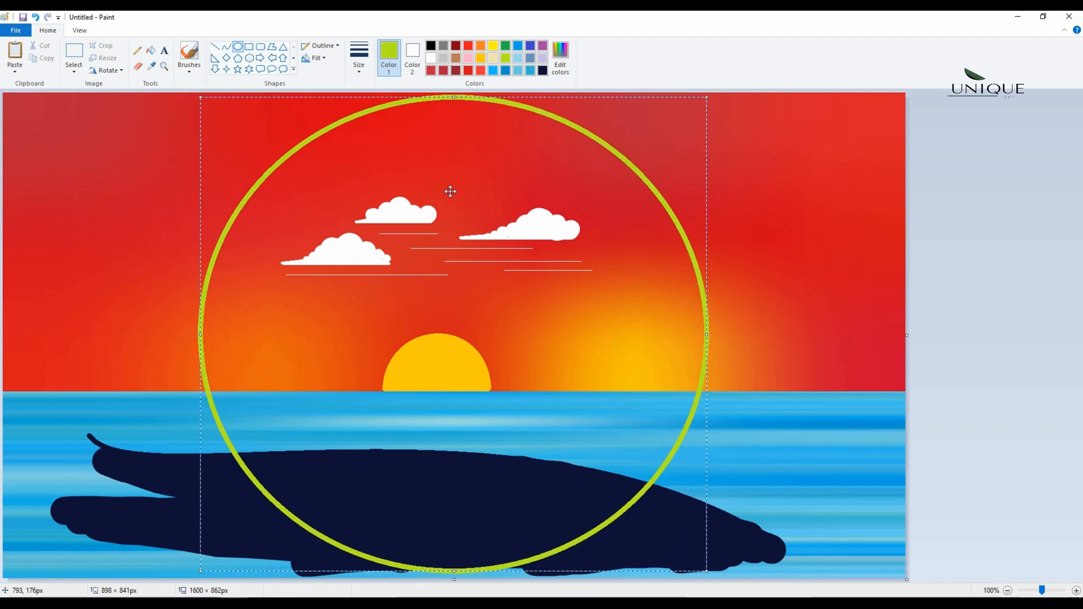
Step: Thicken the circle's lime outline and get the Polygon shape ready with lime as the second color
{"action": "key", "text": "ctrl+plus"}
{"action": "key", "text": "ctrl+plus"}
{"action": "key", "text": "ctrl+plus"}
{"action": "left_click", "coordinate": [763, 347]}
{"action": "left_click", "coordinate": [271, 46]}
{"action": "left_click", "coordinate": [412, 57]}
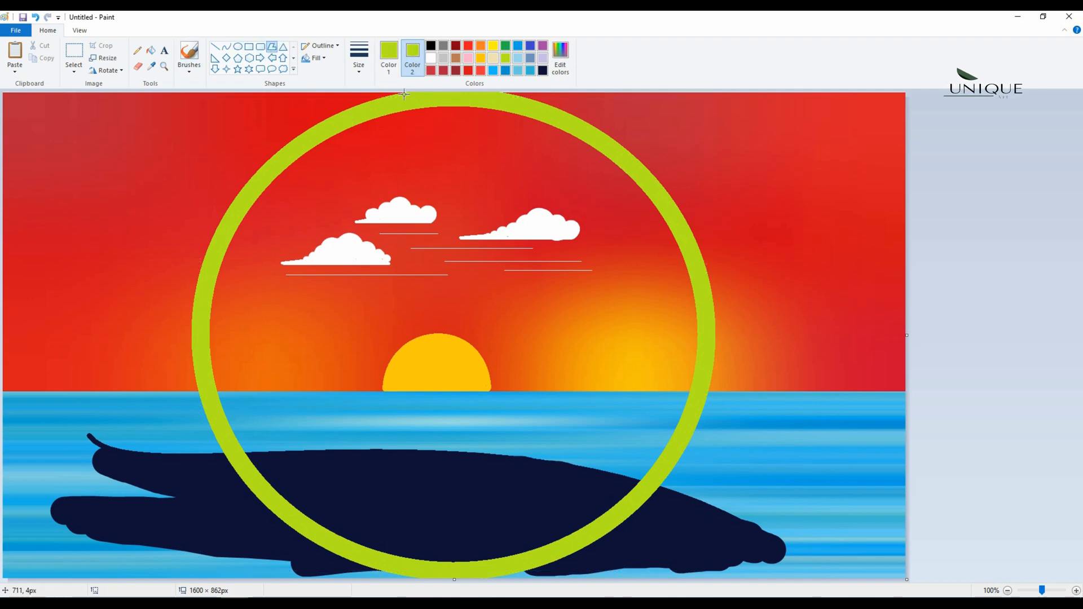
{"action": "left_click_drag", "start_coordinate": [405, 93], "coordinate": [323, 117]}
{"action": "left_click", "coordinate": [260, 156]}
{"action": "left_click", "coordinate": [224, 202]}
{"action": "left_click", "coordinate": [197, 264]}
{"action": "left_click", "coordinate": [191, 312]}
{"action": "left_click", "coordinate": [194, 355]}
{"action": "left_click_drag", "start_coordinate": [200, 385], "coordinate": [220, 450]}
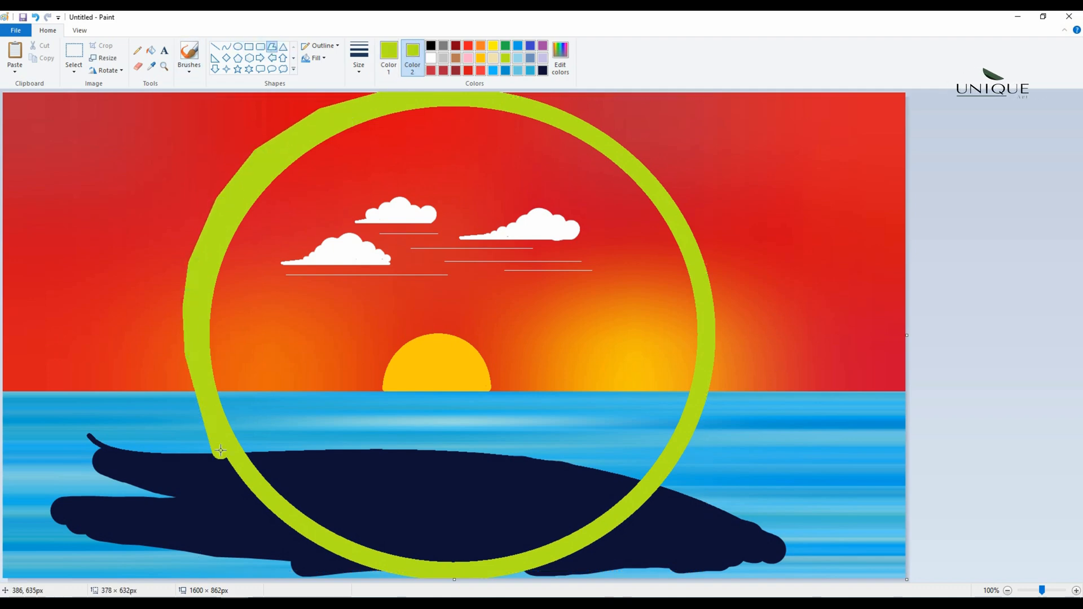
{"action": "left_click", "coordinate": [281, 520]}
{"action": "left_click", "coordinate": [389, 575]}
{"action": "double_click", "coordinate": [470, 572]}
{"action": "key", "text": "ctrl+z"}
Step: Cover the area outside the circle's lower-left edge with a lime polygon that has a solid fill
{"action": "left_click_drag", "start_coordinate": [414, 576], "coordinate": [344, 562]}
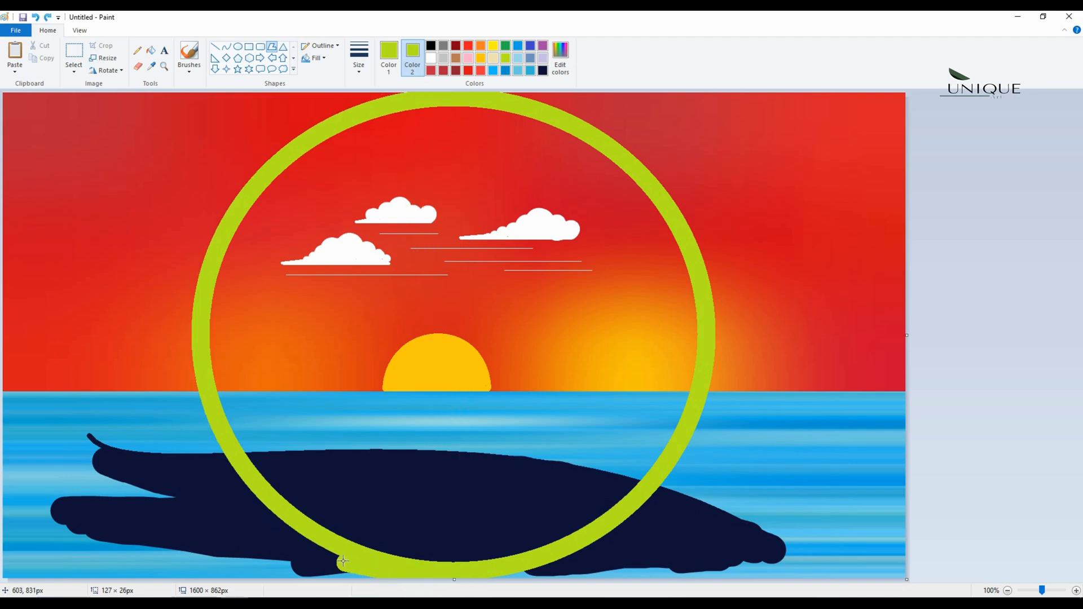
{"action": "left_click_drag", "start_coordinate": [280, 514], "coordinate": [228, 467]}
{"action": "left_click", "coordinate": [192, 394]}
{"action": "left_click", "coordinate": [185, 300]}
{"action": "left_click", "coordinate": [94, 292]}
{"action": "left_click", "coordinate": [24, 299]}
{"action": "left_click", "coordinate": [11, 315]}
{"action": "left_click", "coordinate": [11, 571]}
{"action": "left_click", "coordinate": [417, 572]}
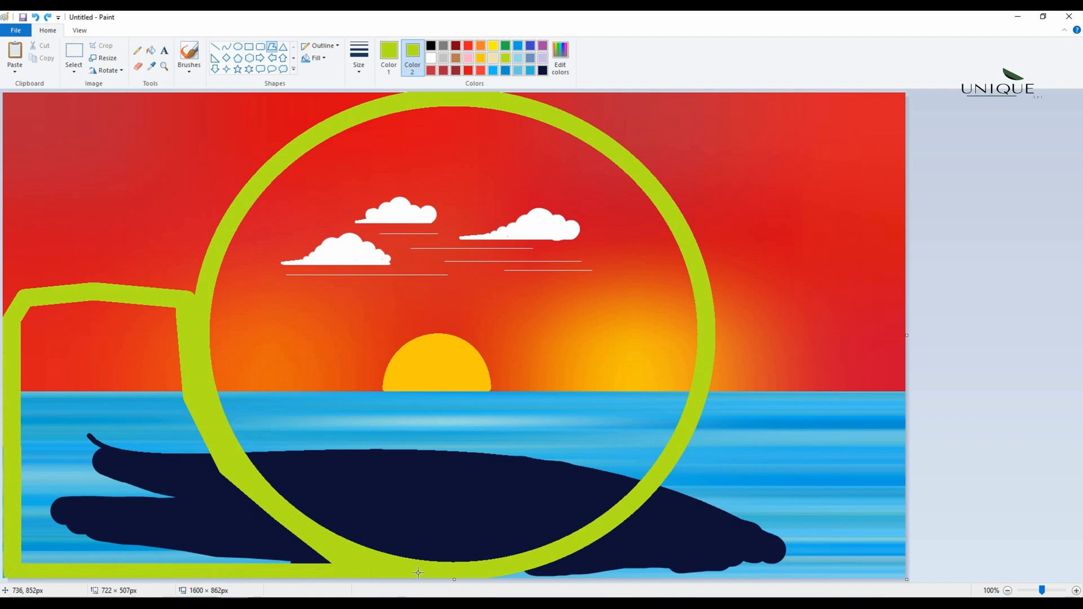
{"action": "left_click", "coordinate": [316, 58]}
{"action": "left_click", "coordinate": [323, 84]}
{"action": "left_click", "coordinate": [1004, 319]}
Step: Cover the remaining area outside the circle's upper-left edge with a solid lime polygon
{"action": "left_click_drag", "start_coordinate": [192, 293], "coordinate": [217, 227]}
{"action": "key", "text": "ctrl+z"}
{"action": "left_click_drag", "start_coordinate": [402, 94], "coordinate": [10, 312]}
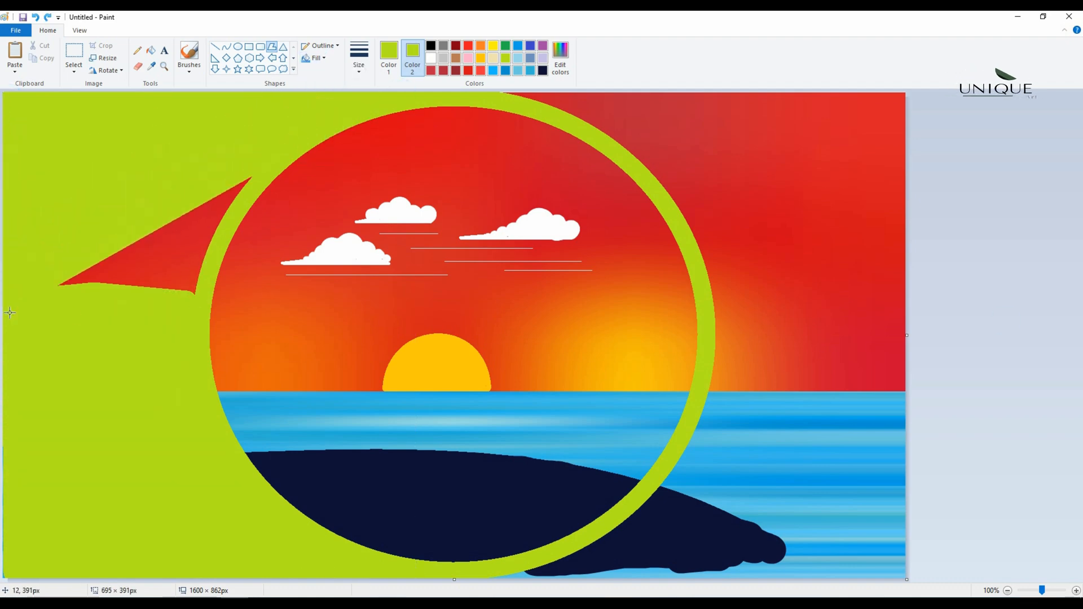
{"action": "double_click", "coordinate": [10, 313]}
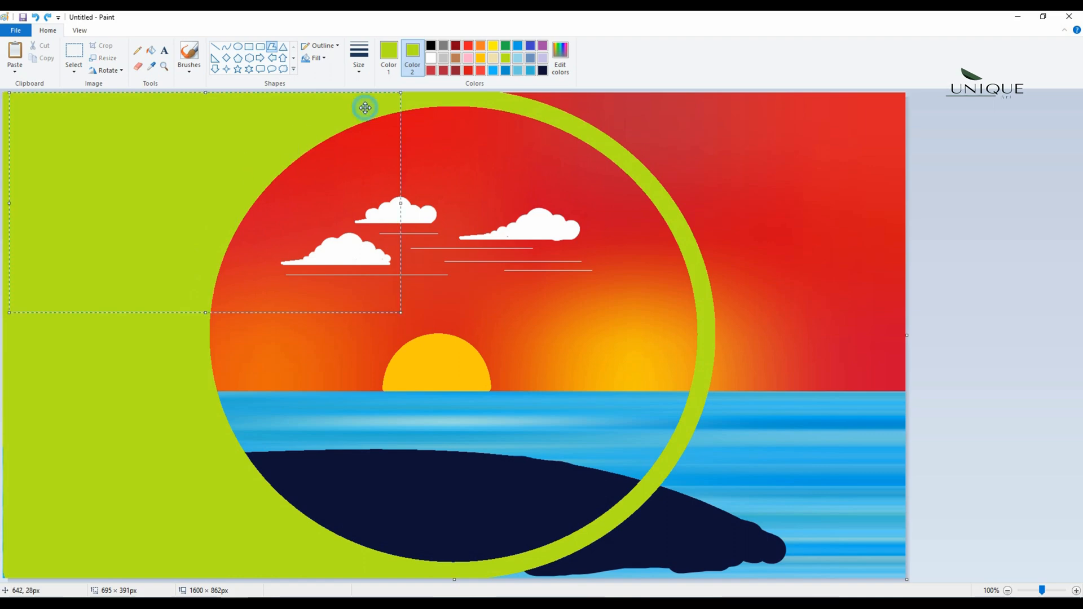
{"action": "left_click", "coordinate": [1027, 215]}
Step: Cover the area outside the circle's upper-right edge with a solid lime polygon reaching the canvas corner
{"action": "left_click_drag", "start_coordinate": [499, 96], "coordinate": [908, 97]}
{"action": "left_click_drag", "start_coordinate": [908, 97], "coordinate": [905, 319]}
{"action": "mouse_move", "coordinate": [906, 319]}
{"action": "left_mouse_down"}
{"action": "mouse_move", "coordinate": [823, 255]}
{"action": "mouse_move", "coordinate": [710, 277]}
{"action": "left_mouse_up"}
{"action": "left_click_drag", "start_coordinate": [709, 276], "coordinate": [684, 205]}
{"action": "double_click", "coordinate": [615, 144]}
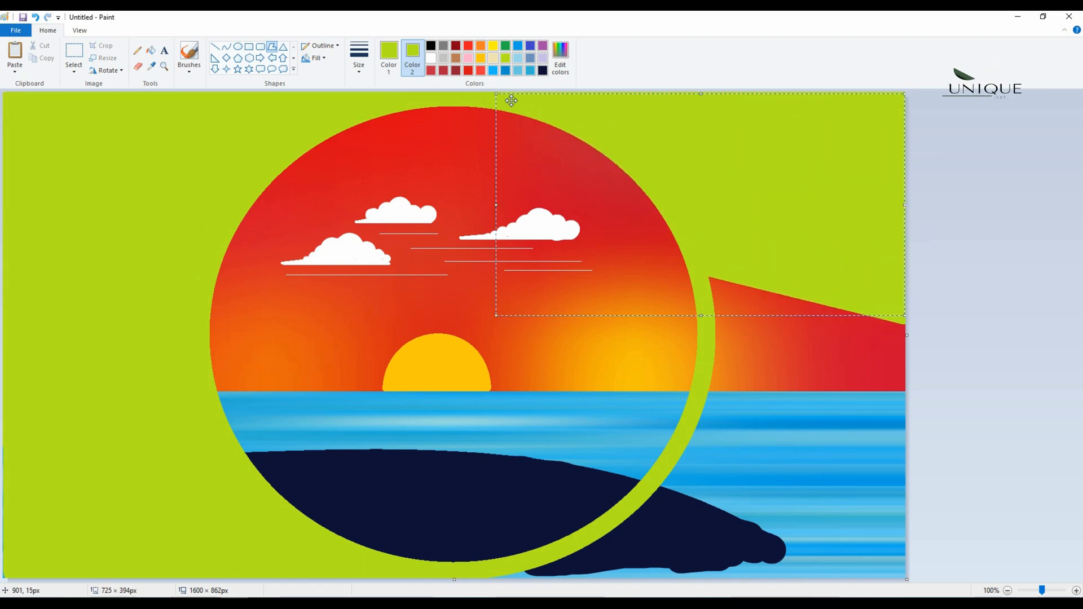
Step: Cover the area outside the circle's lower-right edge with a solid lime polygon
{"action": "mouse_move", "coordinate": [487, 574]}
{"action": "left_mouse_down"}
{"action": "mouse_move", "coordinate": [908, 575]}
{"action": "mouse_move", "coordinate": [891, 394]}
{"action": "mouse_move", "coordinate": [908, 317]}
{"action": "left_mouse_up"}
{"action": "left_click_drag", "start_coordinate": [907, 317], "coordinate": [710, 277]}
{"action": "mouse_move", "coordinate": [710, 276]}
{"action": "left_mouse_down"}
{"action": "mouse_move", "coordinate": [713, 396]}
{"action": "mouse_move", "coordinate": [668, 484]}
{"action": "left_mouse_up"}
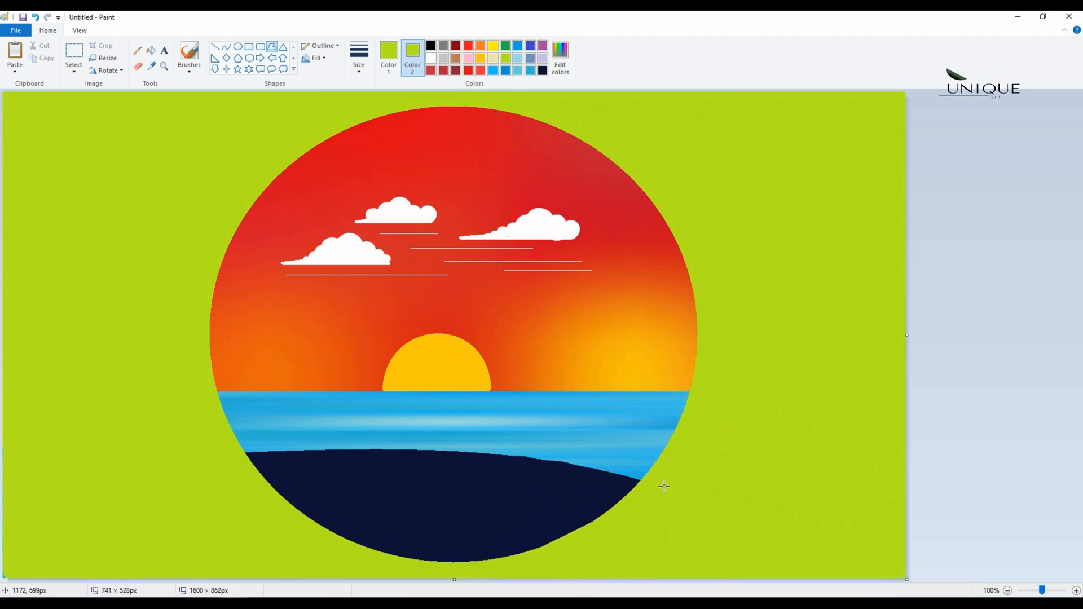
{"action": "left_click", "coordinate": [959, 390]}
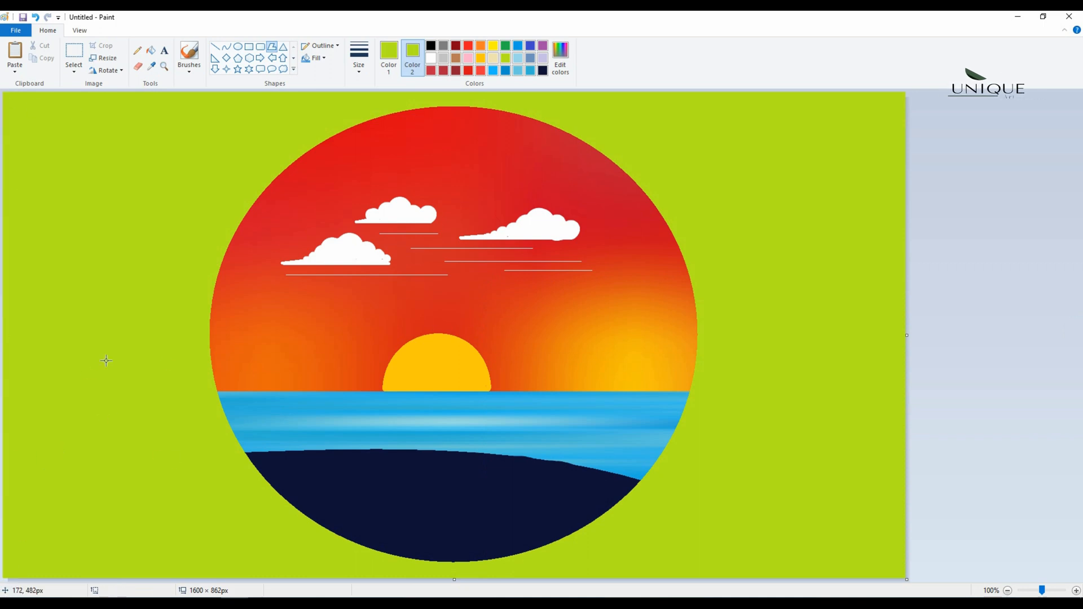
Step: Set both colors to dark navy and draw a tall upright curve line rising from the hill's right end
{"action": "left_click", "coordinate": [543, 70]}
{"action": "left_click", "coordinate": [226, 46]}
{"action": "left_click_drag", "start_coordinate": [616, 282], "coordinate": [617, 476]}
{"action": "left_click", "coordinate": [389, 58]}
{"action": "left_click", "coordinate": [543, 69]}
Step: Adjust the upright line's thickness and bend it into a gently S-shaped tree trunk
{"action": "key", "text": "ctrl+KP_Subtract"}
{"action": "key", "text": "ctrl+KP_Subtract"}
{"action": "key", "text": "ctrl+KP_Subtract"}
{"action": "key", "text": "ctrl+KP_Subtract"}
{"action": "key", "text": "ctrl+KP_Subtract"}
{"action": "key", "text": "ctrl+KP_Subtract"}
{"action": "key", "text": "ctrl+KP_Subtract"}
{"action": "key", "text": "ctrl+KP_Subtract"}
{"action": "key", "text": "ctrl+KP_Subtract"}
{"action": "key", "text": "ctrl+KP_Subtract"}
{"action": "key", "text": "ctrl+KP_Subtract"}
{"action": "key", "text": "ctrl+KP_Subtract"}
{"action": "key", "text": "ctrl+KP_Subtract"}
{"action": "key", "text": "ctrl+KP_Subtract"}
{"action": "key", "text": "ctrl+KP_Subtract"}
{"action": "key", "text": "ctrl+KP_Subtract"}
{"action": "key", "text": "ctrl+KP_Subtract"}
{"action": "key", "text": "ctrl+KP_Subtract"}
{"action": "key", "text": "ctrl+KP_Subtract"}
{"action": "key", "text": "ctrl+KP_Subtract"}
{"action": "key", "text": "ctrl+KP_Subtract"}
{"action": "key", "text": "ctrl+KP_Subtract"}
{"action": "key", "text": "ctrl+KP_Subtract"}
{"action": "key", "text": "ctrl+KP_Subtract"}
{"action": "key", "text": "ctrl+KP_Subtract"}
{"action": "key", "text": "ctrl+KP_Subtract"}
{"action": "key", "text": "ctrl+KP_Subtract"}
{"action": "key", "text": "ctrl+KP_Subtract"}
{"action": "key", "text": "ctrl+KP_Add"}
{"action": "key", "text": "ctrl+KP_Add"}
{"action": "key", "text": "ctrl+KP_Add"}
{"action": "key", "text": "ctrl+KP_Add"}
{"action": "key", "text": "ctrl+KP_Add"}
{"action": "key", "text": "ctrl+KP_Add"}
{"action": "key", "text": "ctrl+KP_Add"}
{"action": "key", "text": "ctrl+KP_Add"}
{"action": "key", "text": "ctrl+KP_Add"}
{"action": "left_click_drag", "start_coordinate": [621, 359], "coordinate": [594, 361]}
{"action": "mouse_move", "coordinate": [620, 419]}
{"action": "left_mouse_down"}
{"action": "mouse_move", "coordinate": [659, 439]}
{"action": "mouse_move", "coordinate": [640, 426]}
{"action": "left_mouse_up"}
Step: Draw a shorter navy trunk left of the tall one, curving down to the same base on the hill
{"action": "left_click", "coordinate": [556, 353]}
{"action": "left_click_drag", "start_coordinate": [570, 344], "coordinate": [617, 479]}
{"action": "left_click_drag", "start_coordinate": [589, 406], "coordinate": [570, 415]}
{"action": "left_click", "coordinate": [570, 416]}
{"action": "left_click", "coordinate": [954, 383]}
Step: Thicken the lower part of the tall trunk with additional navy curves along its right side
{"action": "left_click_drag", "start_coordinate": [621, 290], "coordinate": [627, 478]}
{"action": "left_click_drag", "start_coordinate": [622, 333], "coordinate": [612, 339]}
{"action": "mouse_move", "coordinate": [631, 434]}
{"action": "left_mouse_down"}
{"action": "mouse_move", "coordinate": [664, 459]}
{"action": "mouse_move", "coordinate": [662, 499]}
{"action": "mouse_move", "coordinate": [662, 481]}
{"action": "mouse_move", "coordinate": [621, 477]}
{"action": "mouse_move", "coordinate": [619, 353]}
{"action": "mouse_move", "coordinate": [641, 355]}
{"action": "mouse_move", "coordinate": [622, 307]}
{"action": "mouse_move", "coordinate": [631, 451]}
{"action": "left_mouse_up"}
{"action": "left_click", "coordinate": [668, 424]}
{"action": "left_click_drag", "start_coordinate": [630, 481], "coordinate": [630, 481]}
{"action": "left_click", "coordinate": [652, 457]}
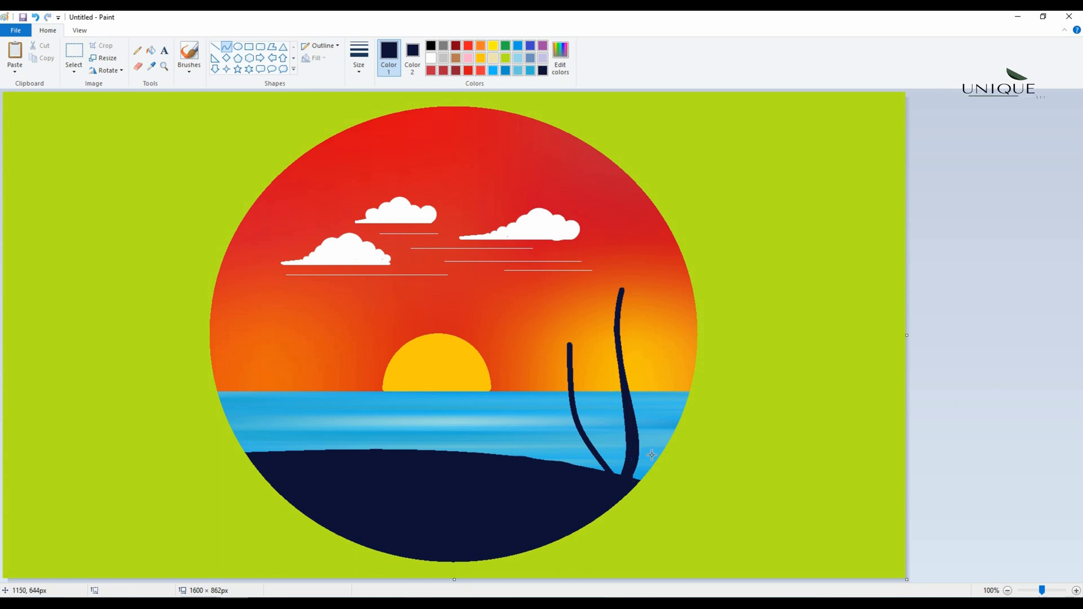
{"action": "left_click_drag", "start_coordinate": [646, 430], "coordinate": [640, 434]}
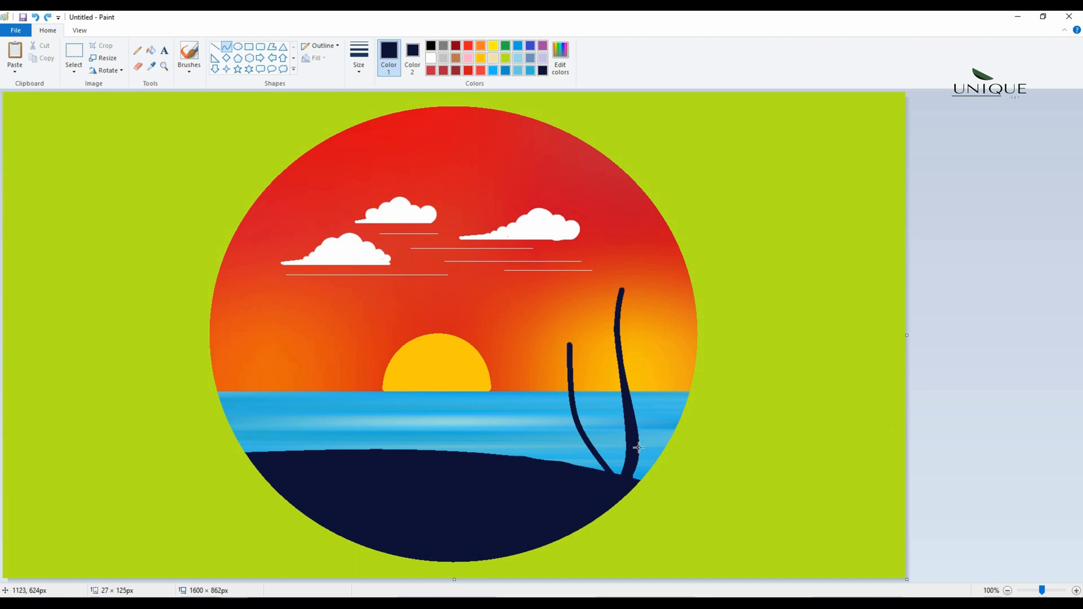
Step: Draw two drooping navy frond curves from the tall trunk's top with a thinner line, one on each side of the trunk
{"action": "left_click", "coordinate": [359, 56]}
{"action": "left_click", "coordinate": [367, 117]}
{"action": "left_click", "coordinate": [137, 50]}
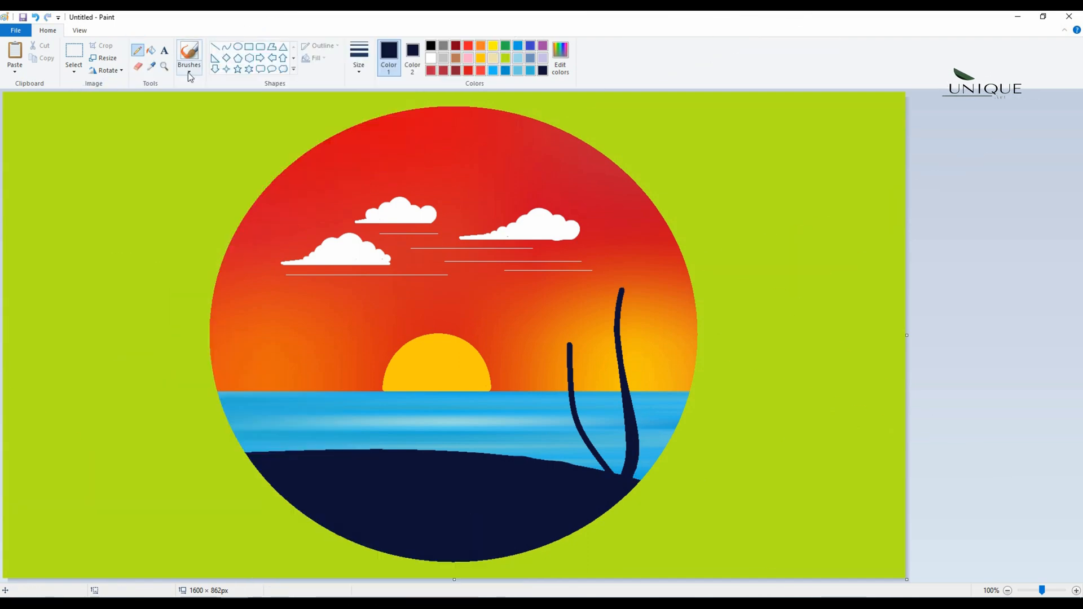
{"action": "left_click", "coordinate": [189, 70]}
{"action": "left_click", "coordinate": [184, 96]}
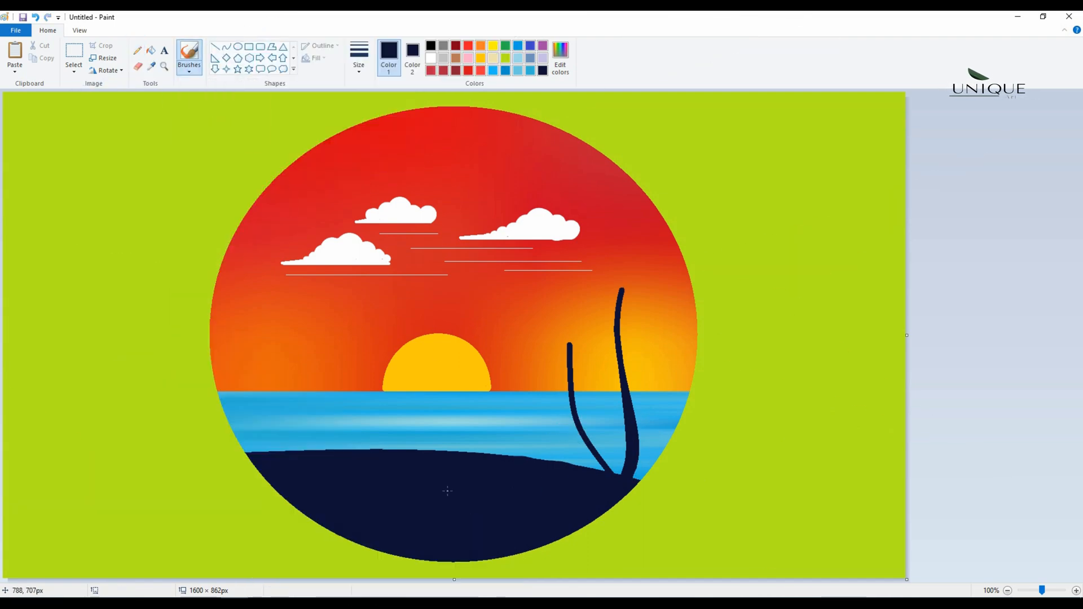
{"action": "left_click", "coordinate": [226, 46]}
{"action": "left_click_drag", "start_coordinate": [624, 289], "coordinate": [694, 378]}
{"action": "left_click_drag", "start_coordinate": [669, 323], "coordinate": [700, 303]}
{"action": "left_click_drag", "start_coordinate": [623, 292], "coordinate": [596, 390]}
{"action": "mouse_move", "coordinate": [600, 327]}
{"action": "left_mouse_down"}
{"action": "mouse_move", "coordinate": [588, 293]}
{"action": "mouse_move", "coordinate": [572, 343]}
{"action": "left_mouse_up"}
{"action": "left_click", "coordinate": [723, 373]}
Step: Add two wide arching frond curves from the tall trunk's top, one reaching right past the circle and one reaching left
{"action": "mouse_move", "coordinate": [622, 290]}
{"action": "left_mouse_down"}
{"action": "mouse_move", "coordinate": [684, 234]}
{"action": "mouse_move", "coordinate": [737, 289]}
{"action": "mouse_move", "coordinate": [702, 230]}
{"action": "left_mouse_up"}
{"action": "left_click", "coordinate": [932, 325]}
{"action": "mouse_move", "coordinate": [619, 290]}
{"action": "left_mouse_down"}
{"action": "mouse_move", "coordinate": [607, 285]}
{"action": "mouse_move", "coordinate": [521, 321]}
{"action": "mouse_move", "coordinate": [591, 241]}
{"action": "left_mouse_up"}
{"action": "left_click_drag", "start_coordinate": [547, 280], "coordinate": [528, 258]}
{"action": "left_click", "coordinate": [942, 224]}
Step: Draw two upward frond curves from the tall trunk's top, one bending right and one bending left across the right-hand cloud
{"action": "mouse_move", "coordinate": [620, 289]}
{"action": "left_mouse_down"}
{"action": "mouse_move", "coordinate": [631, 204]}
{"action": "mouse_move", "coordinate": [648, 181]}
{"action": "left_mouse_up"}
{"action": "key", "text": "ctrl+z"}
{"action": "left_click_drag", "start_coordinate": [622, 288], "coordinate": [670, 193]}
{"action": "left_click_drag", "start_coordinate": [646, 243], "coordinate": [617, 197]}
{"action": "left_click", "coordinate": [969, 270]}
{"action": "left_click_drag", "start_coordinate": [619, 289], "coordinate": [570, 196]}
{"action": "left_click_drag", "start_coordinate": [594, 230], "coordinate": [574, 192]}
{"action": "key", "text": "ctrl+z"}
{"action": "left_click_drag", "start_coordinate": [533, 240], "coordinate": [531, 237]}
Step: Draw thin navy frond curves around the short trunk's top, drooping to both sides and rising above it
{"action": "left_click_drag", "start_coordinate": [596, 276], "coordinate": [598, 213]}
{"action": "left_click", "coordinate": [570, 351]}
{"action": "mouse_move", "coordinate": [545, 387]}
{"action": "left_mouse_down"}
{"action": "mouse_move", "coordinate": [532, 357]}
{"action": "mouse_move", "coordinate": [534, 383]}
{"action": "left_mouse_up"}
{"action": "left_click", "coordinate": [962, 287]}
{"action": "left_click_drag", "start_coordinate": [616, 383], "coordinate": [590, 403]}
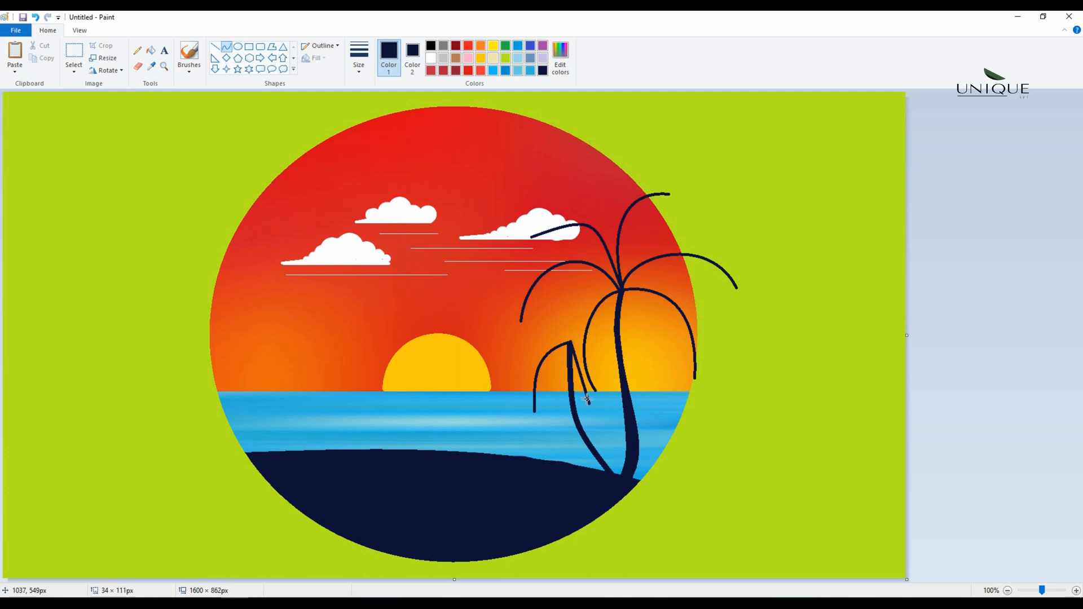
{"action": "left_click_drag", "start_coordinate": [584, 361], "coordinate": [513, 326]}
{"action": "left_click", "coordinate": [925, 375]}
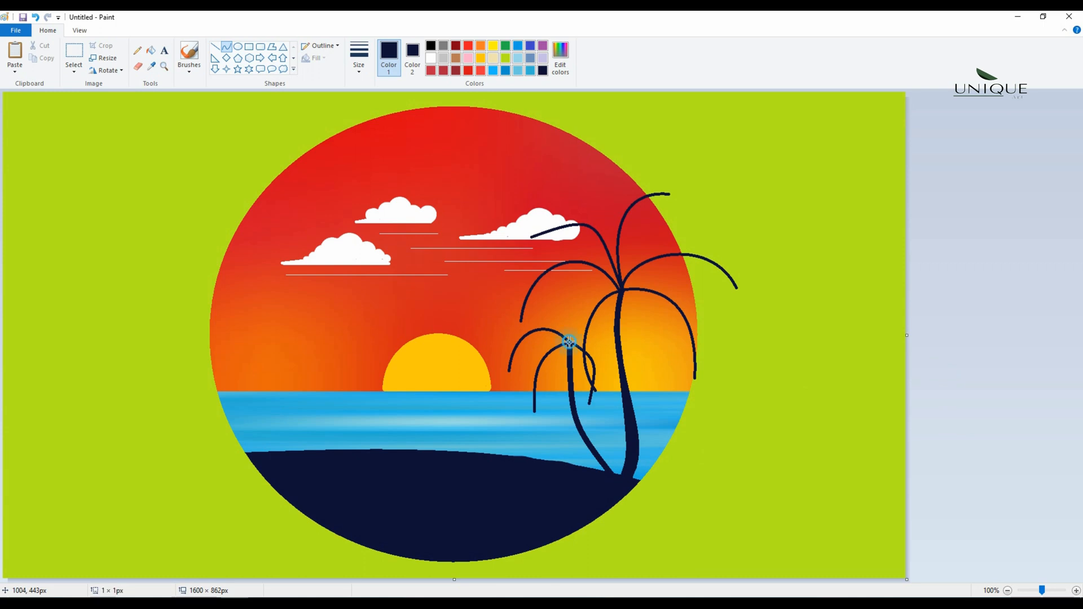
{"action": "mouse_move", "coordinate": [569, 342]}
{"action": "left_mouse_down"}
{"action": "mouse_move", "coordinate": [551, 295]}
{"action": "mouse_move", "coordinate": [574, 311]}
{"action": "left_mouse_up"}
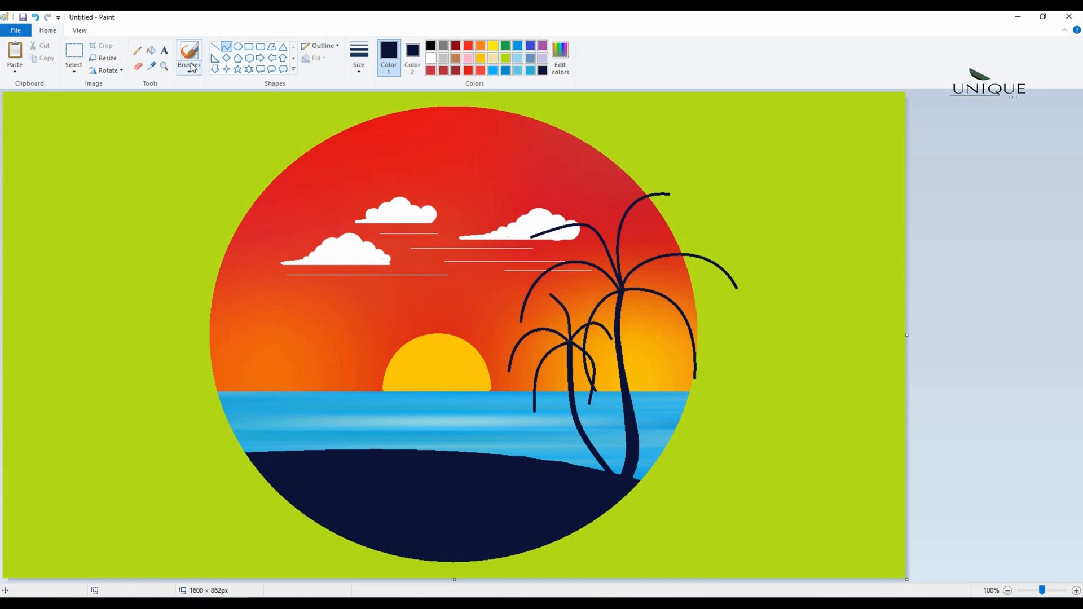
Step: Thicken the short trunk's lower left side with straight navy lines running down to the hill
{"action": "left_click", "coordinate": [215, 46]}
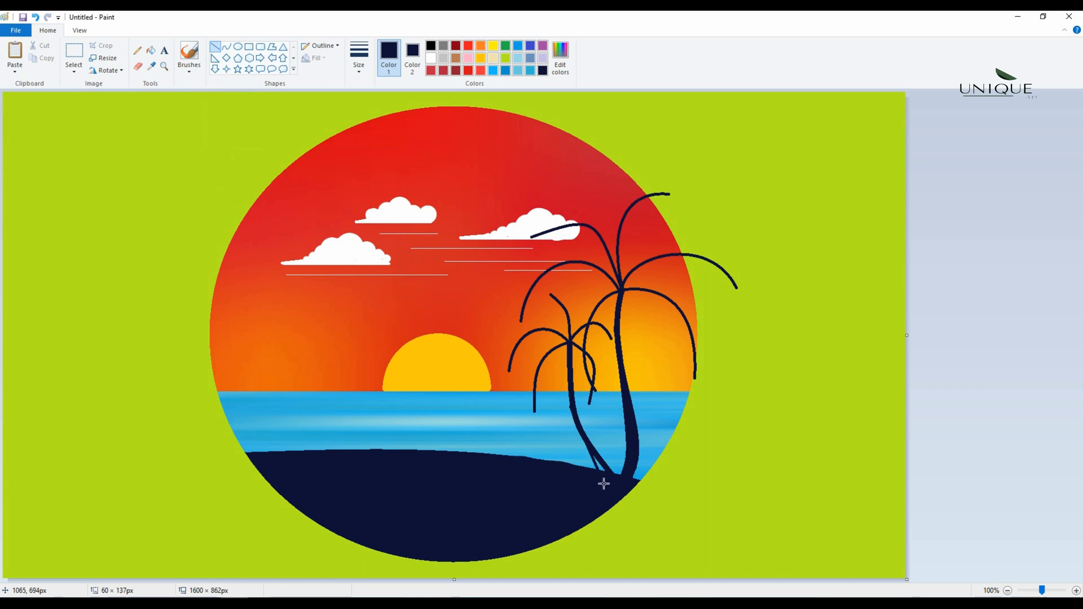
{"action": "left_click_drag", "start_coordinate": [603, 482], "coordinate": [607, 482]}
{"action": "left_click", "coordinate": [588, 501]}
{"action": "mouse_move", "coordinate": [580, 434]}
{"action": "left_mouse_down"}
{"action": "mouse_move", "coordinate": [600, 480]}
{"action": "mouse_move", "coordinate": [630, 480]}
{"action": "left_mouse_up"}
{"action": "left_click", "coordinate": [568, 495]}
{"action": "left_click", "coordinate": [588, 493]}
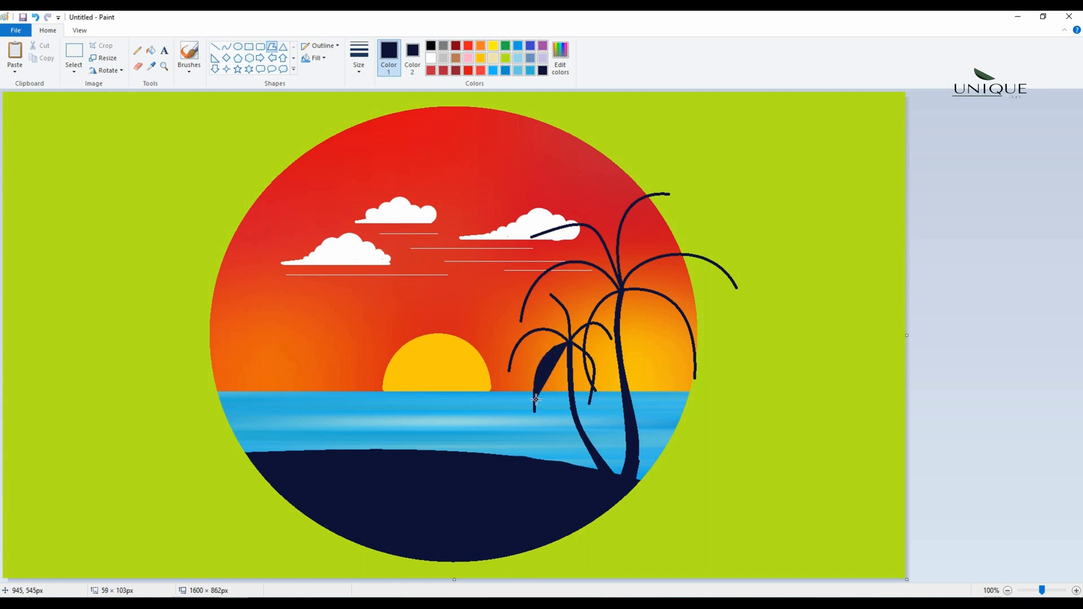
Step: Shape the short palm's lower-left frond into a solid navy polygon with a jagged inner edge
{"action": "left_click", "coordinate": [546, 385]}
{"action": "left_click", "coordinate": [552, 393]}
{"action": "left_click", "coordinate": [552, 372]}
{"action": "left_click", "coordinate": [559, 381]}
{"action": "left_click", "coordinate": [556, 356]}
{"action": "left_click", "coordinate": [986, 425]}
Step: Build the short palm's lower-right drooping frond as a solid navy polygon with jagged leaf tips
{"action": "left_click_drag", "start_coordinate": [571, 341], "coordinate": [584, 350]}
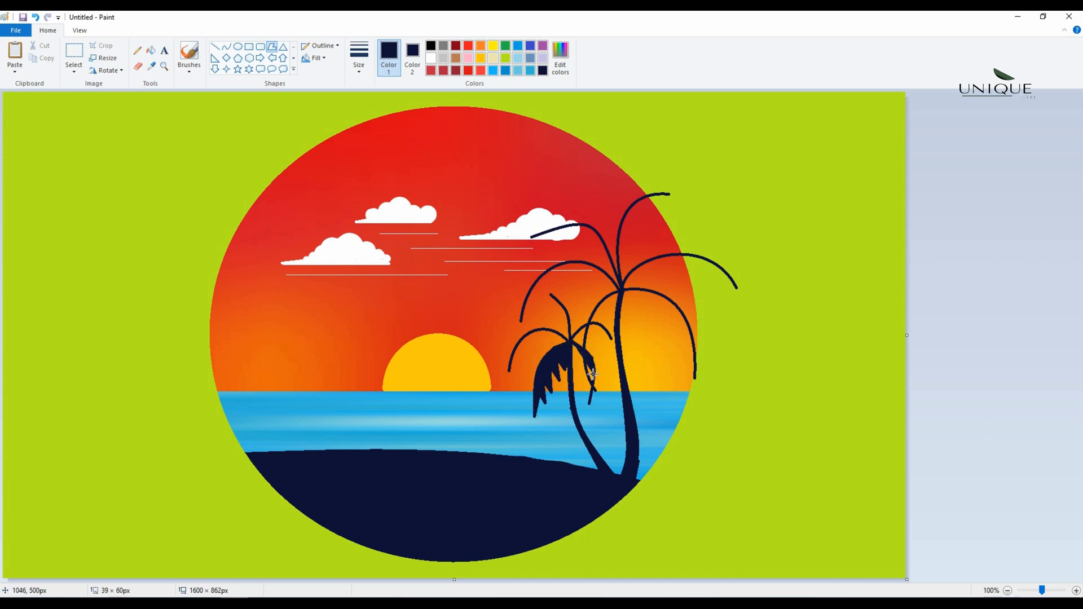
{"action": "left_click", "coordinate": [587, 393]}
{"action": "left_click", "coordinate": [582, 401]}
{"action": "left_click", "coordinate": [584, 380]}
{"action": "left_click", "coordinate": [579, 387]}
{"action": "left_click", "coordinate": [583, 365]}
{"action": "left_click", "coordinate": [577, 372]}
{"action": "double_click", "coordinate": [577, 358]}
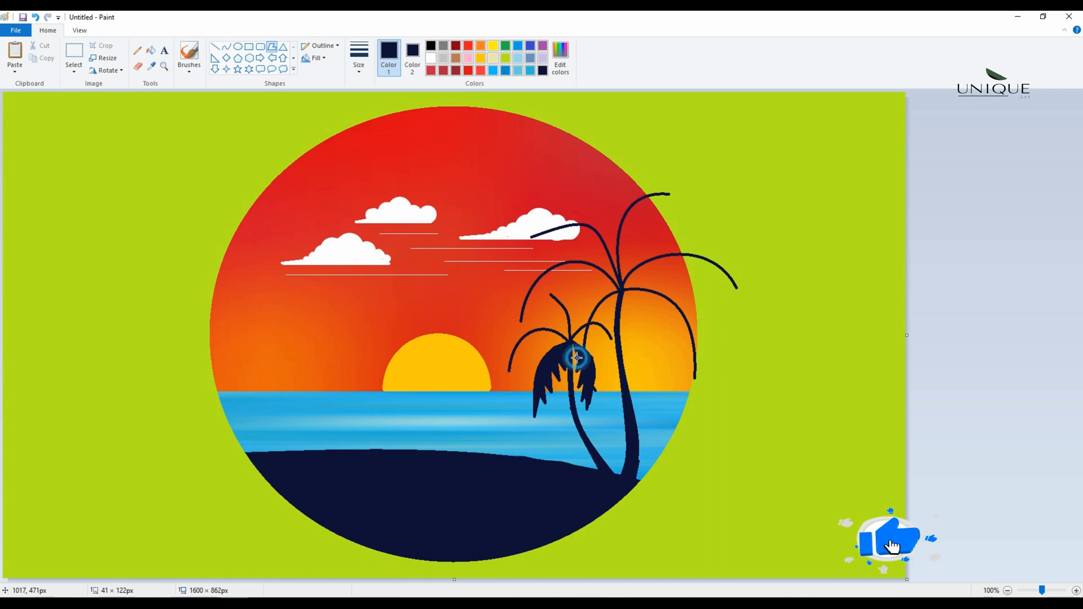
{"action": "left_click", "coordinate": [973, 398]}
Step: Trace the short palm's outer-left frond as a solid navy polygon with jagged tips along its underside
{"action": "left_click_drag", "start_coordinate": [569, 340], "coordinate": [531, 332]}
{"action": "left_click", "coordinate": [522, 340]}
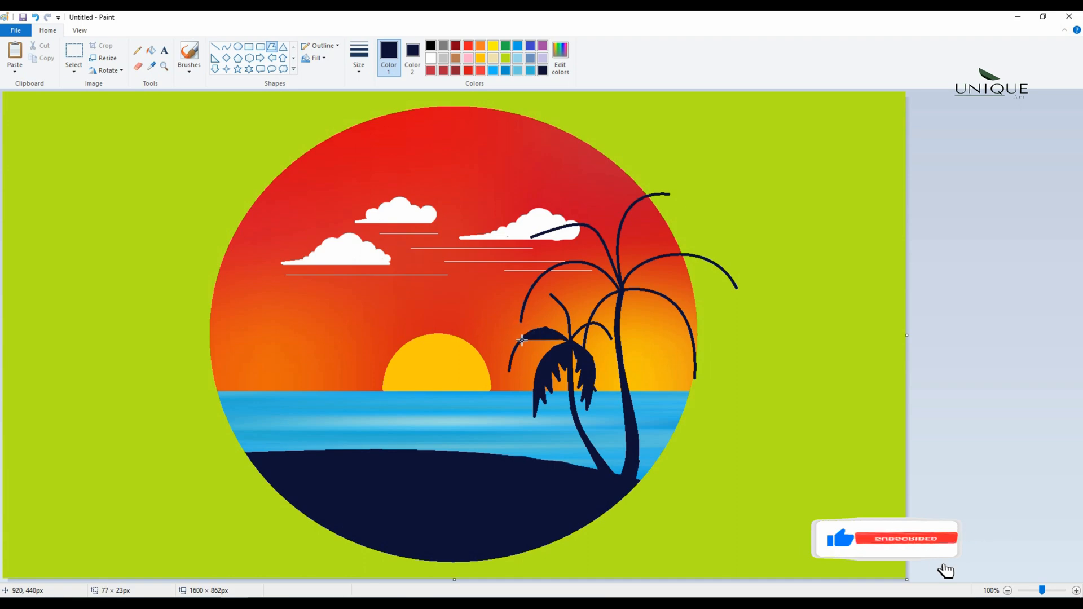
{"action": "left_click", "coordinate": [514, 354]}
{"action": "left_click", "coordinate": [509, 371]}
{"action": "left_click", "coordinate": [507, 379]}
{"action": "left_click", "coordinate": [512, 369]}
{"action": "left_click", "coordinate": [518, 375]}
{"action": "left_click", "coordinate": [519, 368]}
{"action": "left_click", "coordinate": [521, 369]}
{"action": "left_click", "coordinate": [523, 346]}
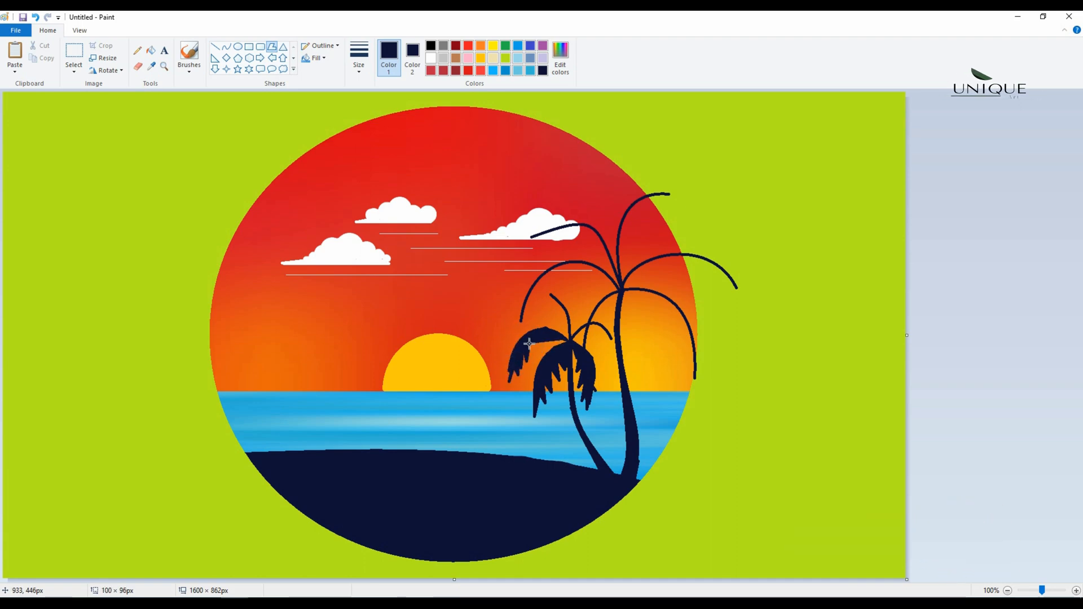
{"action": "left_click", "coordinate": [565, 341]}
{"action": "left_click", "coordinate": [566, 352]}
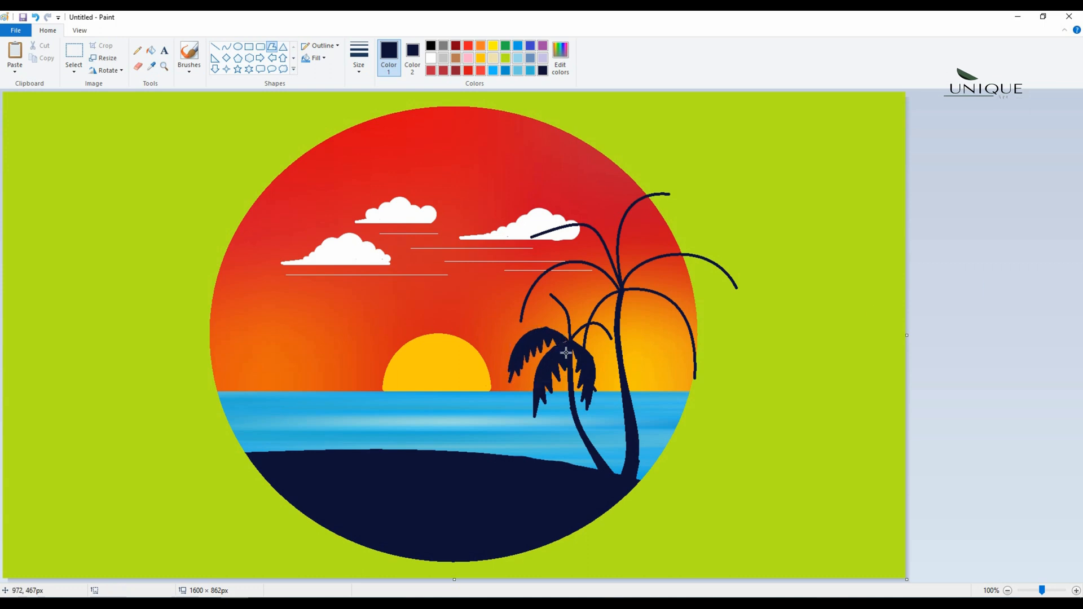
Step: Fill out the short palm's upright frond and its small upper-right frond with jagged solid navy polygons
{"action": "left_click", "coordinate": [546, 294]}
{"action": "left_click", "coordinate": [553, 323]}
{"action": "left_click", "coordinate": [1055, 355]}
{"action": "mouse_move", "coordinate": [576, 340]}
{"action": "left_mouse_down"}
{"action": "mouse_move", "coordinate": [582, 326]}
{"action": "mouse_move", "coordinate": [612, 340]}
{"action": "mouse_move", "coordinate": [595, 346]}
{"action": "left_mouse_up"}
{"action": "left_click", "coordinate": [478, 311]}
Step: Trace the tall palm's wide left frond as a solid navy polygon with a smooth top and jagged underside
{"action": "left_click", "coordinate": [584, 262]}
{"action": "left_click", "coordinate": [571, 260]}
{"action": "left_click", "coordinate": [561, 262]}
{"action": "left_click", "coordinate": [553, 266]}
{"action": "left_click", "coordinate": [541, 277]}
{"action": "left_click", "coordinate": [529, 293]}
{"action": "left_click", "coordinate": [524, 306]}
{"action": "left_click", "coordinate": [522, 317]}
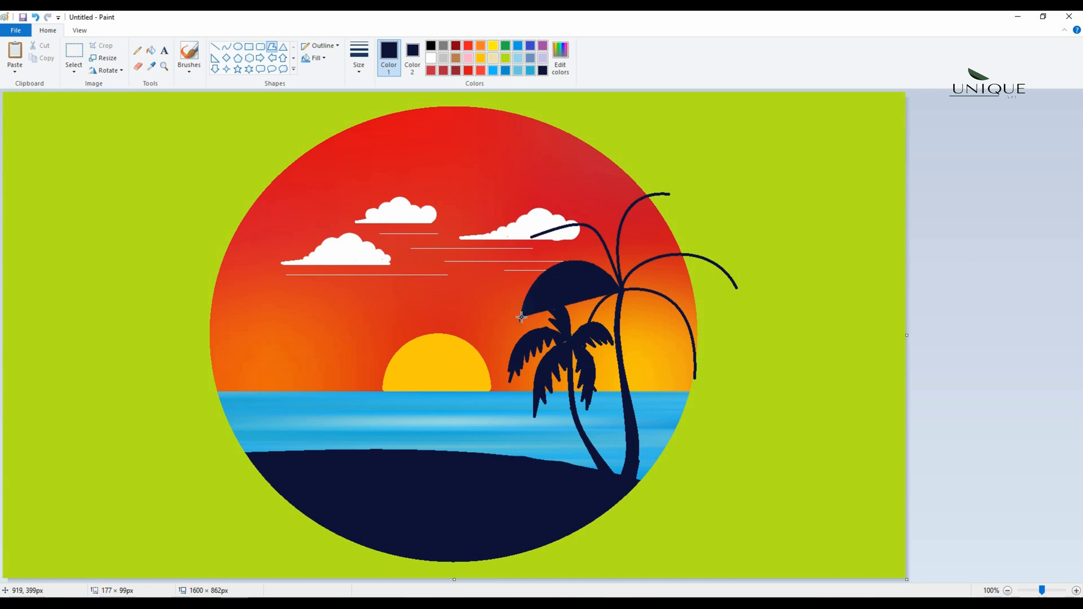
{"action": "left_click", "coordinate": [527, 309]}
{"action": "left_click", "coordinate": [529, 319]}
{"action": "left_click", "coordinate": [532, 303]}
{"action": "left_click", "coordinate": [537, 310]}
{"action": "left_click", "coordinate": [542, 287]}
{"action": "left_click", "coordinate": [550, 280]}
{"action": "left_click", "coordinate": [561, 292]}
{"action": "left_click", "coordinate": [567, 291]}
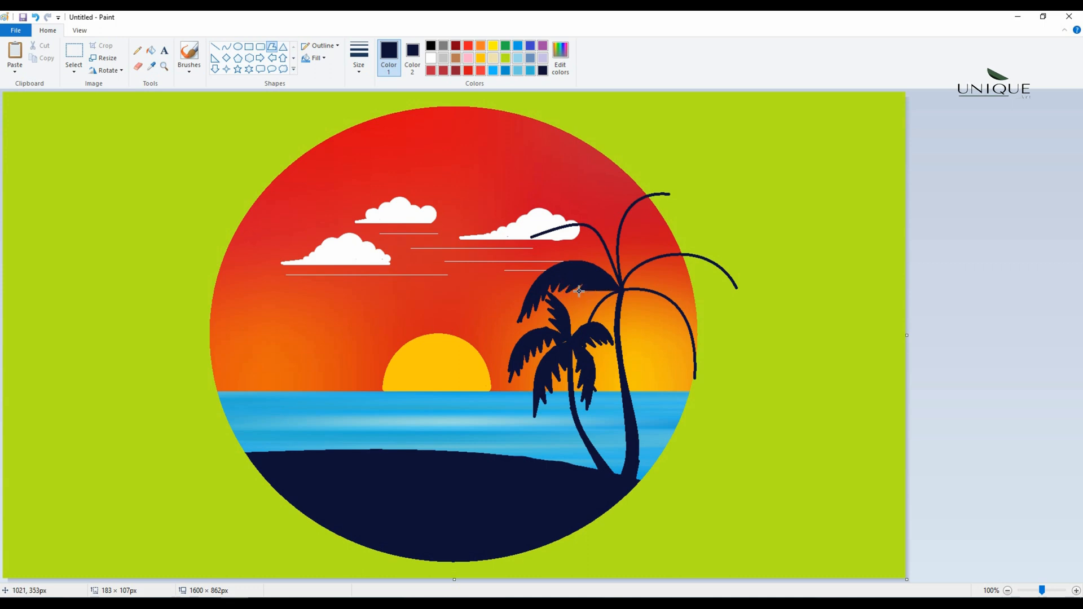
{"action": "left_click", "coordinate": [615, 291]}
{"action": "left_click", "coordinate": [994, 305]}
Step: Fill out the tall palm's inner-left drooping frond beside the short palm with a solid navy polygon
{"action": "mouse_move", "coordinate": [586, 326]}
{"action": "left_mouse_down"}
{"action": "mouse_move", "coordinate": [602, 331]}
{"action": "mouse_move", "coordinate": [607, 306]}
{"action": "left_mouse_up"}
{"action": "double_click", "coordinate": [613, 308]}
{"action": "left_click", "coordinate": [965, 311]}
Step: Shape the tall palm's drooping right frond into a solid navy polygon with long pointed leaf tips on its inner edge
{"action": "left_click_drag", "start_coordinate": [676, 304], "coordinate": [688, 355]}
{"action": "left_click", "coordinate": [688, 354]}
{"action": "left_click", "coordinate": [687, 373]}
{"action": "left_click", "coordinate": [682, 345]}
{"action": "left_click", "coordinate": [678, 361]}
{"action": "left_click", "coordinate": [674, 335]}
{"action": "left_click", "coordinate": [666, 353]}
{"action": "left_click", "coordinate": [665, 325]}
{"action": "left_click", "coordinate": [656, 343]}
{"action": "left_click", "coordinate": [650, 310]}
{"action": "left_click", "coordinate": [644, 328]}
{"action": "left_click", "coordinate": [631, 295]}
{"action": "left_click", "coordinate": [630, 322]}
{"action": "left_click", "coordinate": [618, 293]}
{"action": "left_click", "coordinate": [961, 339]}
Step: Trace the tall palm's wide right frond, extending past the circle, as a solid navy polygon with a jagged underside
{"action": "left_click_drag", "start_coordinate": [622, 286], "coordinate": [633, 271]}
{"action": "left_click", "coordinate": [648, 261]}
{"action": "left_click", "coordinate": [664, 256]}
{"action": "left_click", "coordinate": [683, 255]}
{"action": "left_click", "coordinate": [706, 260]}
{"action": "left_click", "coordinate": [724, 270]}
{"action": "left_click", "coordinate": [736, 287]}
{"action": "left_click", "coordinate": [745, 299]}
{"action": "left_click", "coordinate": [725, 280]}
{"action": "left_click", "coordinate": [740, 299]}
{"action": "left_click", "coordinate": [716, 280]}
{"action": "left_click", "coordinate": [726, 296]}
{"action": "left_click", "coordinate": [705, 276]}
{"action": "left_click", "coordinate": [712, 292]}
{"action": "left_click", "coordinate": [693, 275]}
{"action": "left_click", "coordinate": [701, 292]}
{"action": "left_click", "coordinate": [681, 275]}
{"action": "left_click", "coordinate": [689, 292]}
{"action": "left_click", "coordinate": [669, 277]}
{"action": "left_click", "coordinate": [677, 297]}
{"action": "left_click", "coordinate": [652, 282]}
{"action": "left_click", "coordinate": [664, 297]}
{"action": "left_click", "coordinate": [627, 289]}
{"action": "left_click", "coordinate": [1000, 314]}
Step: Build the tall palm's upper-left frond over the right-hand cloud as a solid navy polygon with a jagged underside
{"action": "left_click_drag", "start_coordinate": [618, 285], "coordinate": [530, 237]}
{"action": "left_click", "coordinate": [585, 225]}
{"action": "left_click", "coordinate": [550, 234]}
{"action": "left_click", "coordinate": [541, 243]}
{"action": "left_click", "coordinate": [560, 237]}
{"action": "left_click", "coordinate": [550, 244]}
{"action": "left_click", "coordinate": [571, 238]}
{"action": "left_click", "coordinate": [559, 247]}
{"action": "left_click", "coordinate": [580, 243]}
{"action": "left_click", "coordinate": [570, 250]}
{"action": "left_click", "coordinate": [589, 246]}
{"action": "left_click", "coordinate": [598, 252]}
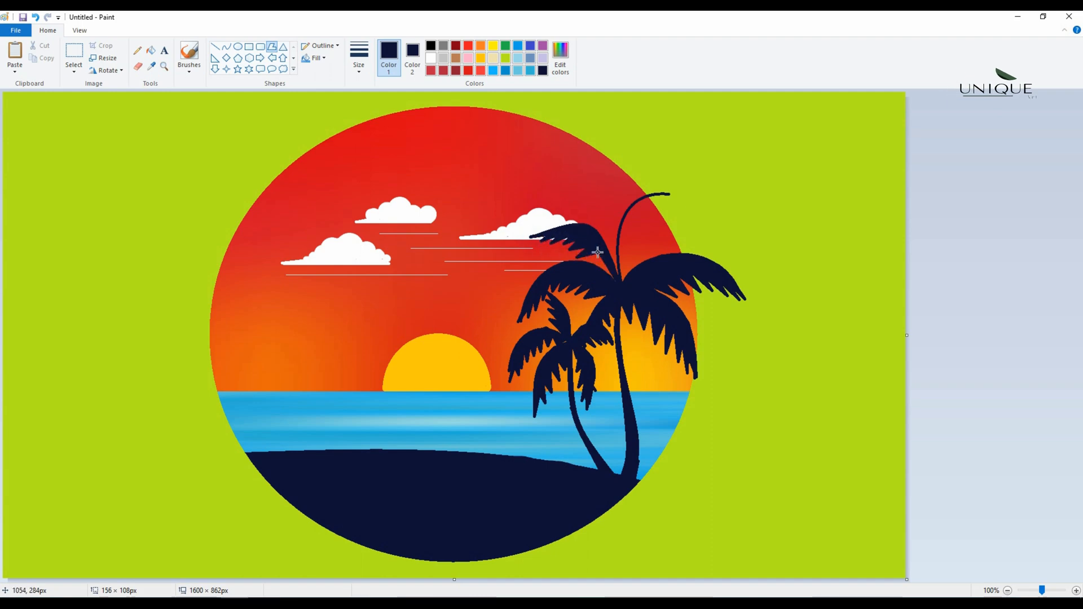
{"action": "left_click", "coordinate": [604, 262]}
{"action": "left_click", "coordinate": [619, 281]}
{"action": "left_click", "coordinate": [993, 251]}
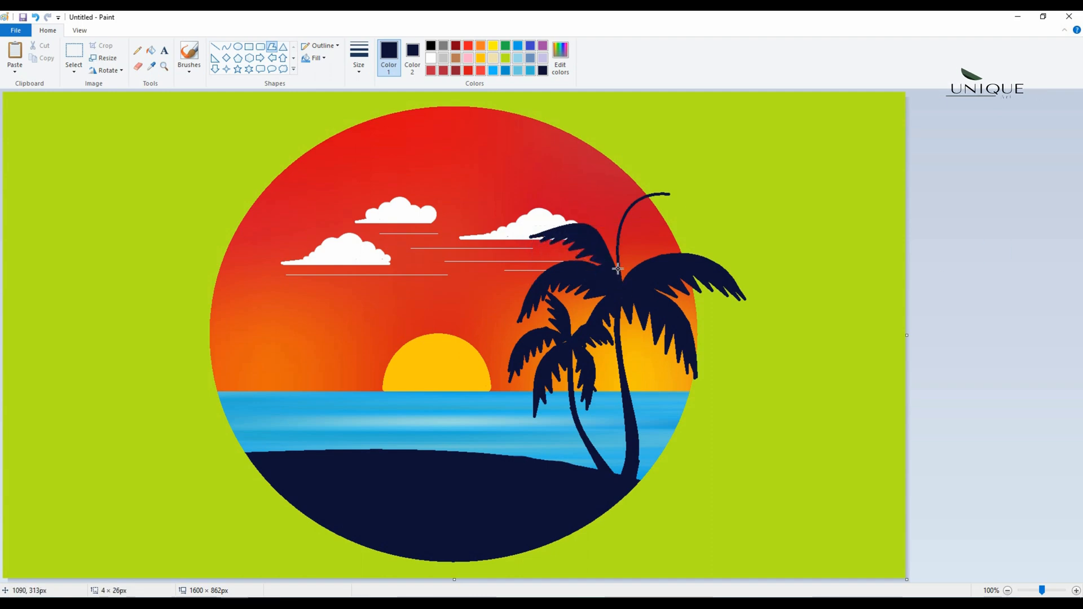
Step: Build the tall palm's upright frond, about 93 × 159 px, as a solid navy polygon with a jagged inner edge
{"action": "left_click", "coordinate": [624, 216]}
{"action": "left_click", "coordinate": [641, 201]}
{"action": "left_click", "coordinate": [652, 196]}
{"action": "left_click", "coordinate": [665, 193]}
{"action": "left_click", "coordinate": [669, 193]}
{"action": "left_click", "coordinate": [654, 201]}
{"action": "left_click", "coordinate": [664, 204]}
{"action": "left_click", "coordinate": [651, 212]}
{"action": "left_click", "coordinate": [658, 216]}
{"action": "left_click", "coordinate": [648, 225]}
{"action": "left_click", "coordinate": [652, 228]}
{"action": "left_click", "coordinate": [642, 242]}
{"action": "left_click", "coordinate": [649, 243]}
{"action": "left_click", "coordinate": [636, 255]}
{"action": "left_click", "coordinate": [647, 258]}
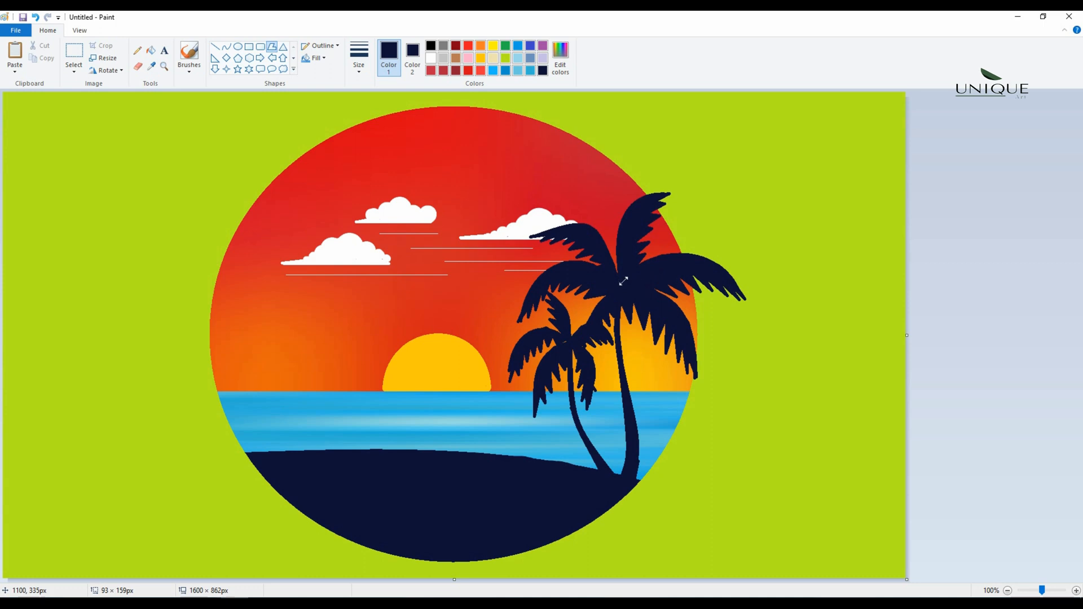
{"action": "left_click", "coordinate": [622, 281]}
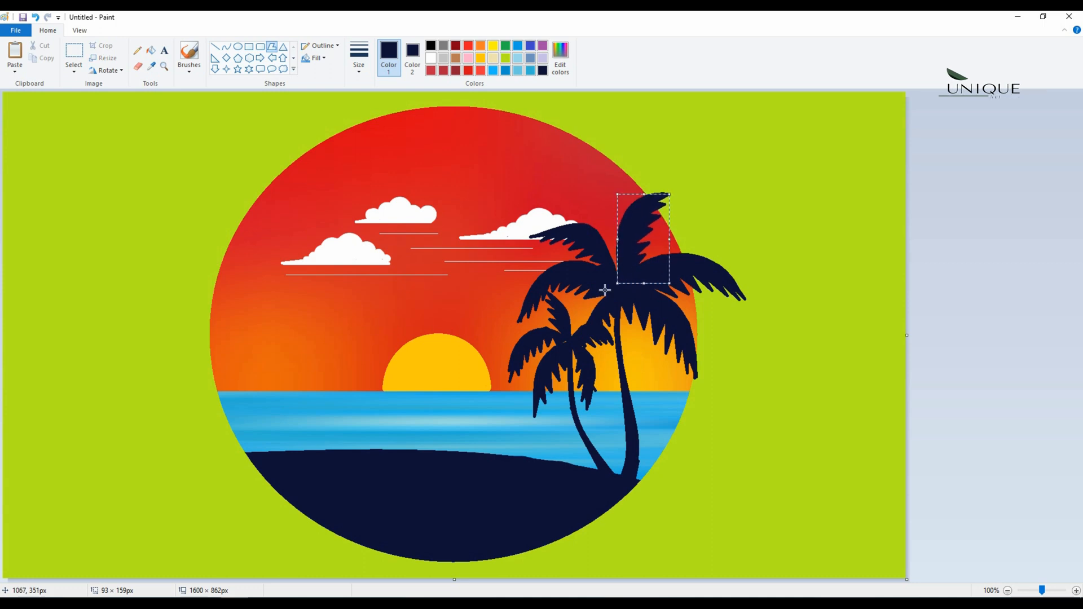
{"action": "left_click", "coordinate": [599, 373]}
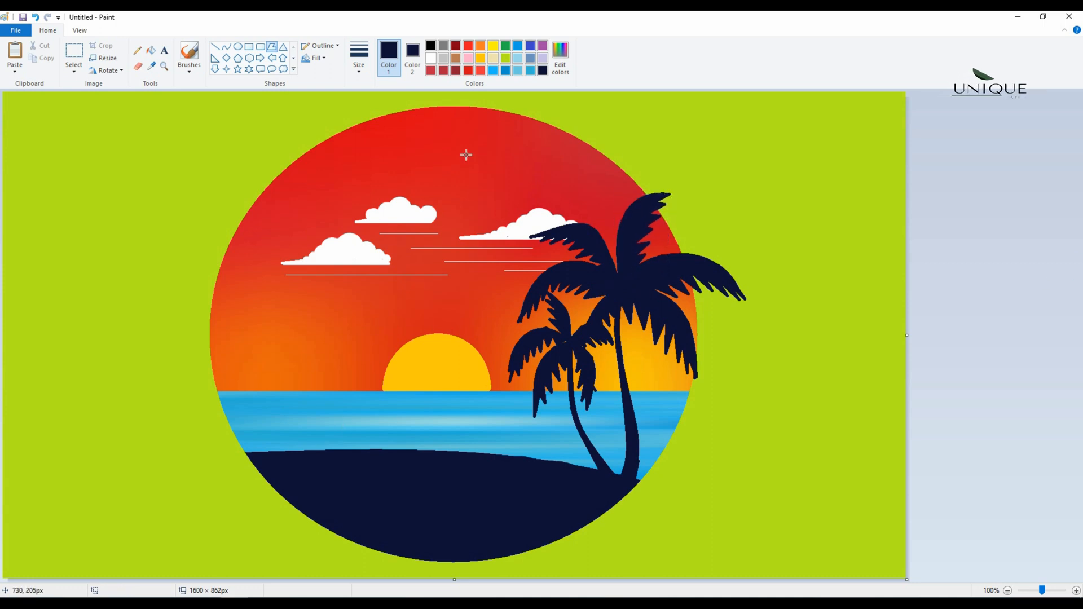
Step: Draw a dark-red-filled parallelogram with a white outline, about 91 × 38 px, at the horizon near the circle's left edge as a roof side
{"action": "left_click", "coordinate": [430, 58]}
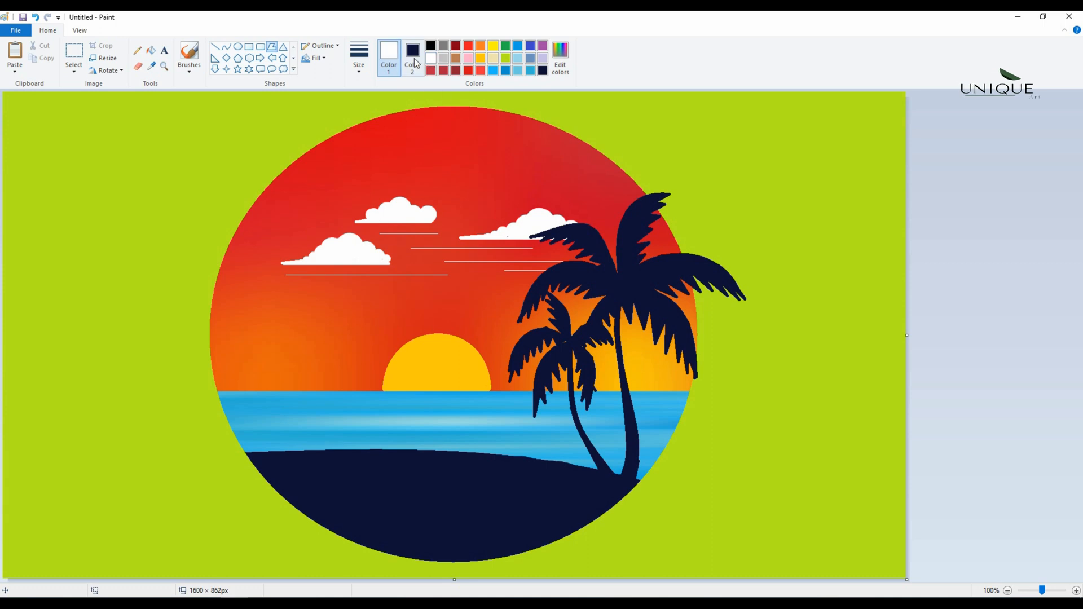
{"action": "left_click", "coordinate": [413, 56]}
{"action": "left_click", "coordinate": [431, 58]}
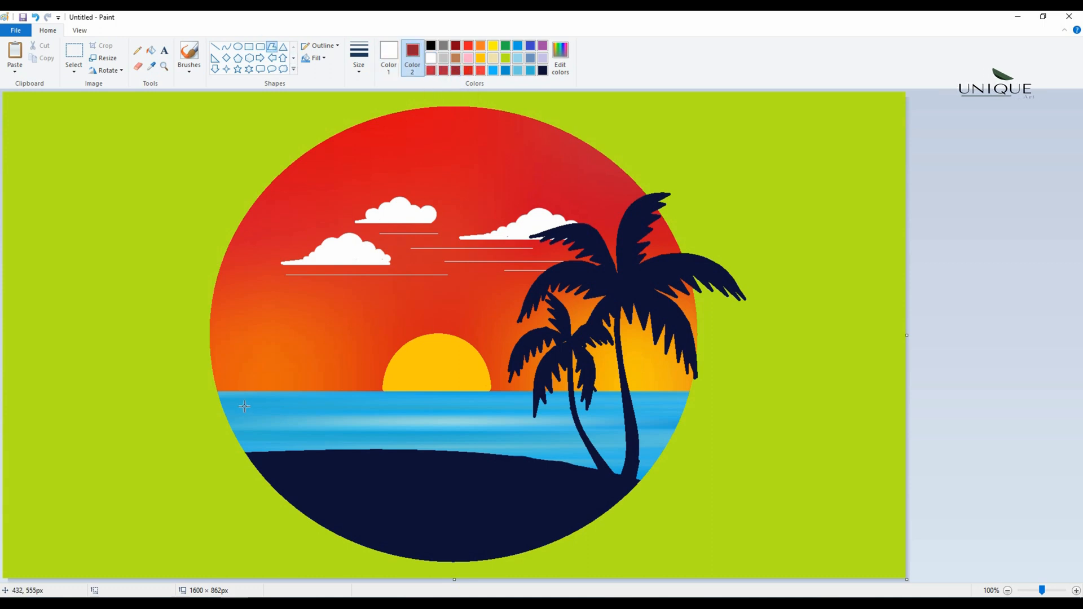
{"action": "left_click_drag", "start_coordinate": [264, 401], "coordinate": [291, 379]}
{"action": "left_click", "coordinate": [311, 379]}
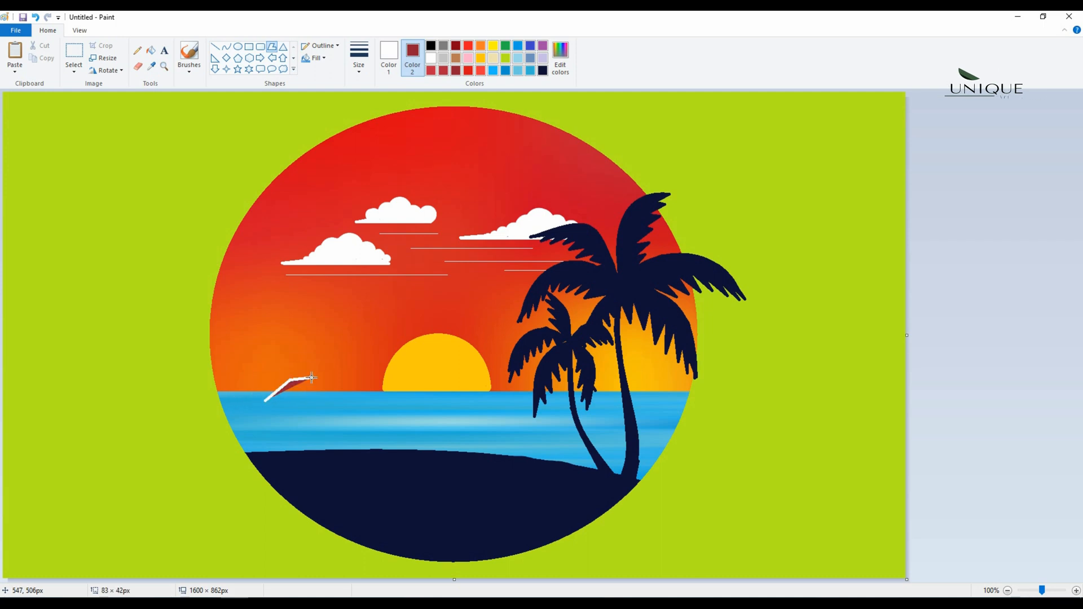
{"action": "double_click", "coordinate": [312, 393]}
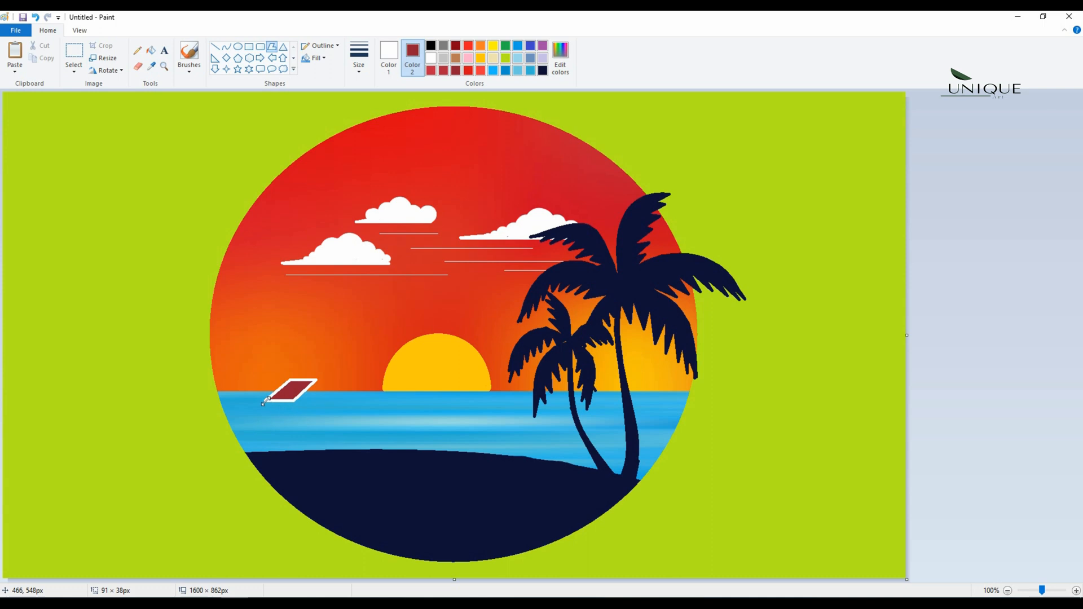
Step: Change the roof parallelogram's outline to dark red and move it down onto the water above the hill's left end
{"action": "left_click", "coordinate": [391, 57]}
{"action": "left_click", "coordinate": [458, 72]}
{"action": "key", "text": "Down"}
{"action": "key", "text": "Down"}
{"action": "key", "text": "Down"}
{"action": "key", "text": "Down"}
{"action": "key", "text": "Down"}
{"action": "key", "text": "Down"}
{"action": "key", "text": "Down"}
{"action": "key", "text": "Down"}
{"action": "key", "text": "Down"}
{"action": "key", "text": "Down"}
{"action": "key", "text": "Down"}
{"action": "key", "text": "Down"}
{"action": "key", "text": "Down"}
{"action": "key", "text": "Down"}
{"action": "key", "text": "Down"}
{"action": "key", "text": "Down"}
{"action": "key", "text": "Down"}
{"action": "key", "text": "Down"}
{"action": "key", "text": "Down"}
{"action": "key", "text": "Down"}
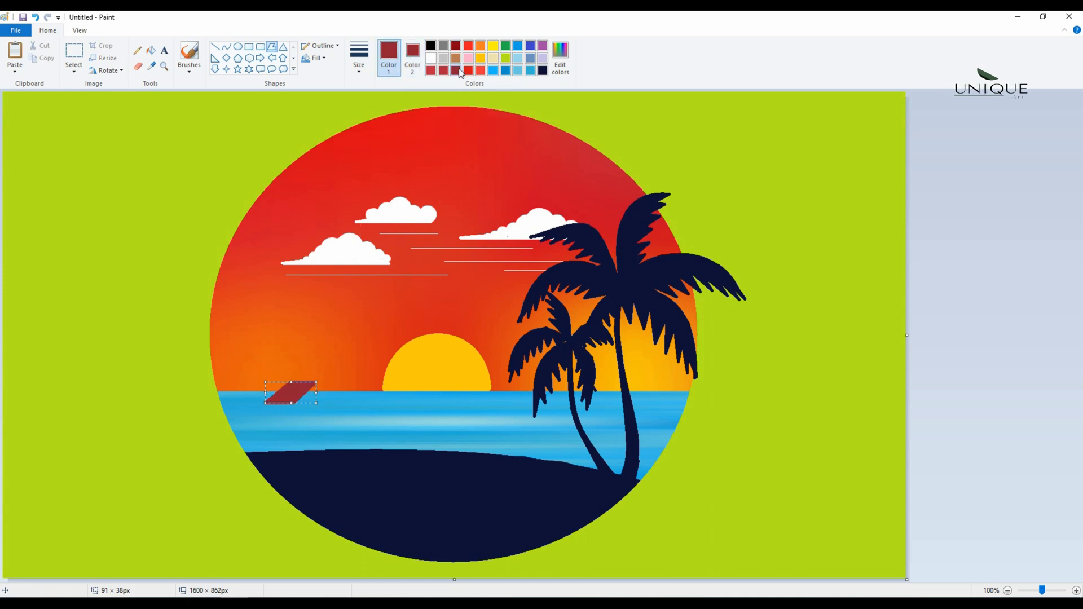
{"action": "left_click", "coordinate": [1023, 161]}
Step: Add a solid bright red triangle, about 94 × 43 px, against the dark red parallelogram as the roof's front
{"action": "left_click", "coordinate": [468, 71]}
{"action": "left_click", "coordinate": [413, 58]}
{"action": "left_click", "coordinate": [468, 72]}
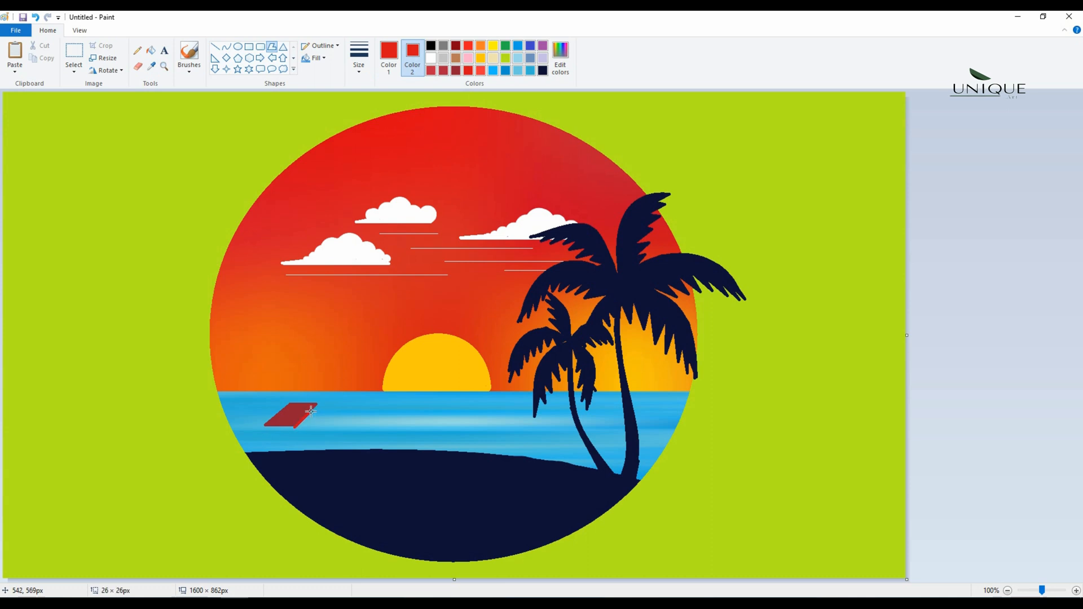
{"action": "left_click", "coordinate": [347, 428]}
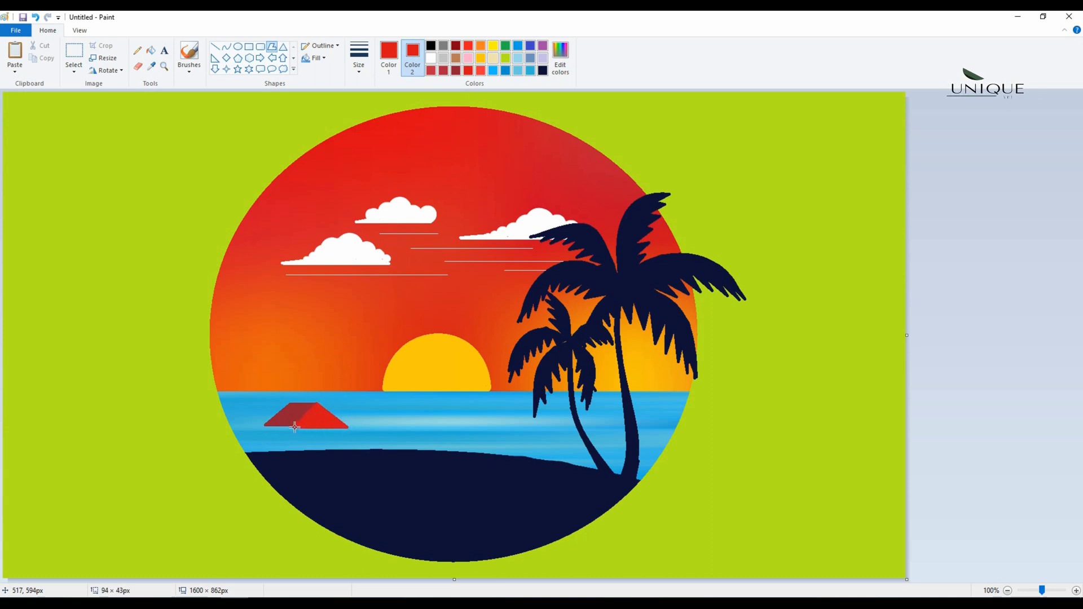
{"action": "left_click", "coordinate": [393, 428]}
Step: Mix a custom very light grey and set it as both the outline and fill colour
{"action": "left_click", "coordinate": [431, 57]}
{"action": "left_click", "coordinate": [561, 53]}
{"action": "left_click", "coordinate": [438, 384]}
{"action": "left_click", "coordinate": [389, 53]}
{"action": "left_click", "coordinate": [543, 69]}
{"action": "left_click", "coordinate": [560, 53]}
{"action": "left_click", "coordinate": [659, 240]}
{"action": "left_click", "coordinate": [437, 385]}
{"action": "left_click", "coordinate": [412, 57]}
Step: Draw the house's side wall, about 41 × 46 px, as a light grey polygon beneath the dark red roof section
{"action": "left_click_drag", "start_coordinate": [267, 427], "coordinate": [269, 456]}
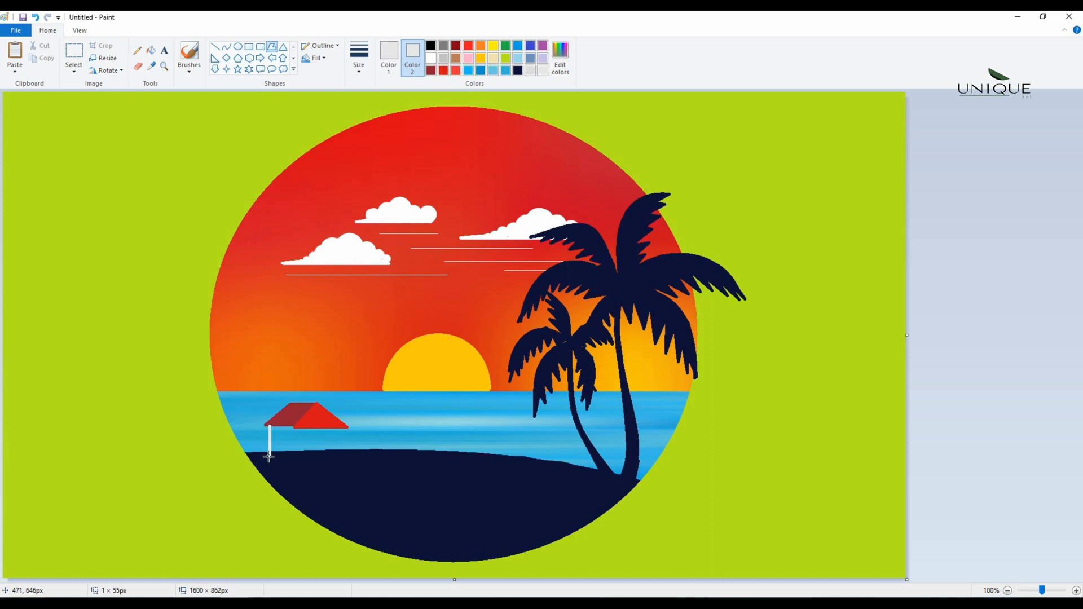
{"action": "left_click", "coordinate": [292, 429]}
{"action": "left_click", "coordinate": [295, 451]}
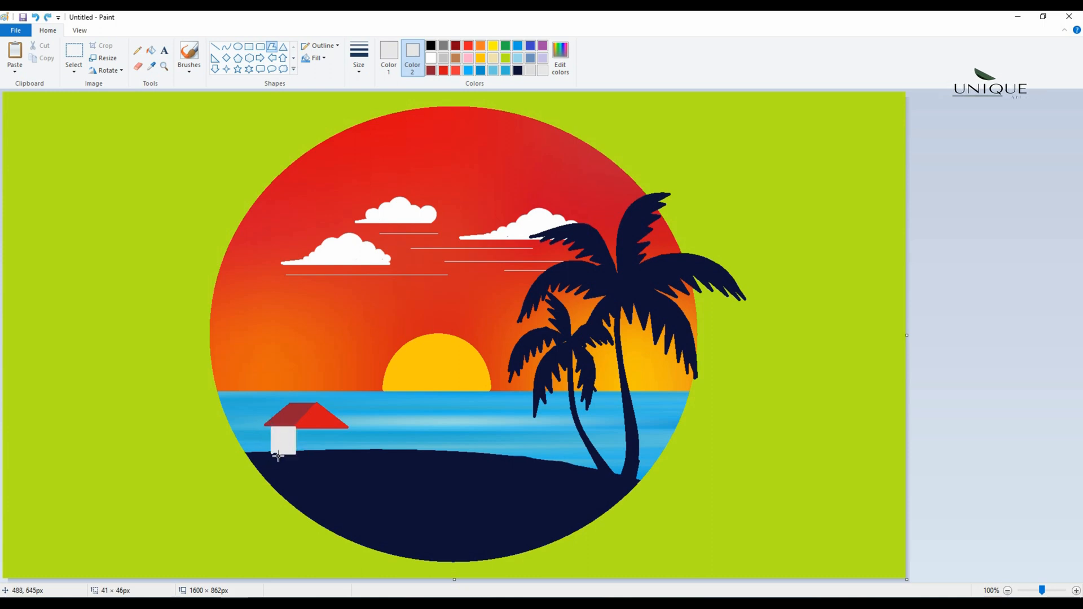
{"action": "left_click", "coordinate": [1033, 315]}
Step: Draw the house's front wall as a solid white polygon beneath the bright red roof section
{"action": "left_click", "coordinate": [433, 59]}
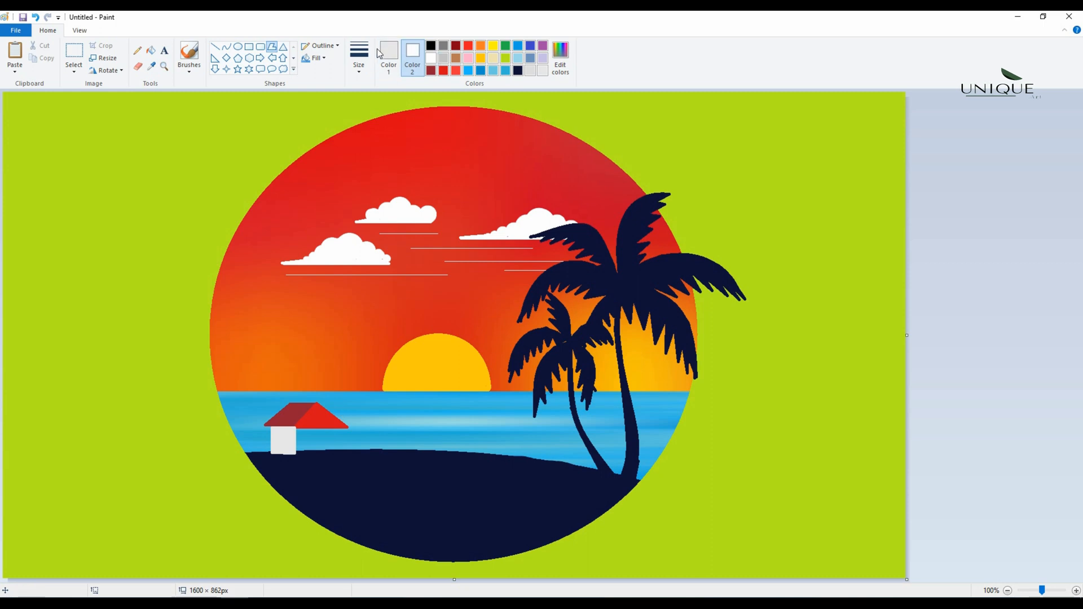
{"action": "left_click", "coordinate": [389, 58]}
{"action": "left_click", "coordinate": [431, 58]}
{"action": "left_click_drag", "start_coordinate": [296, 455], "coordinate": [296, 427]}
{"action": "left_click_drag", "start_coordinate": [299, 427], "coordinate": [343, 450]}
{"action": "left_click", "coordinate": [1004, 361]}
Step: Place a small solid grey door on the white front wall, standing at its lower edge
{"action": "left_click", "coordinate": [444, 58]}
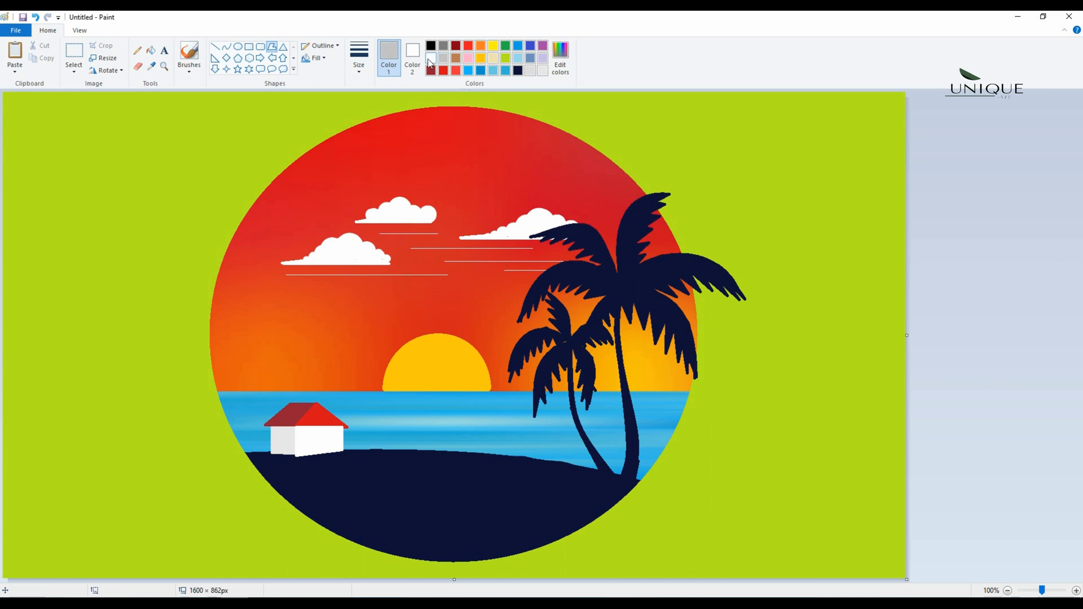
{"action": "left_click", "coordinate": [412, 57]}
{"action": "left_click", "coordinate": [444, 59]}
{"action": "left_click_drag", "start_coordinate": [318, 454], "coordinate": [319, 437]}
{"action": "left_click", "coordinate": [328, 438]}
{"action": "left_click", "coordinate": [328, 453]}
{"action": "left_click", "coordinate": [319, 453]}
{"action": "left_click", "coordinate": [1005, 346]}
Step: Brush navy over the house's lower edge so that its base blends into the dark hill
{"action": "left_click", "coordinate": [189, 65]}
{"action": "left_click", "coordinate": [191, 98]}
{"action": "left_click", "coordinate": [430, 46]}
{"action": "left_click", "coordinate": [388, 52]}
{"action": "left_click", "coordinate": [431, 45]}
{"action": "mouse_move", "coordinate": [285, 458]}
{"action": "left_mouse_down"}
{"action": "mouse_move", "coordinate": [268, 465]}
{"action": "mouse_move", "coordinate": [316, 466]}
{"action": "mouse_move", "coordinate": [316, 479]}
{"action": "left_mouse_up"}
{"action": "key", "text": "ctrl+z"}
{"action": "left_click", "coordinate": [518, 70]}
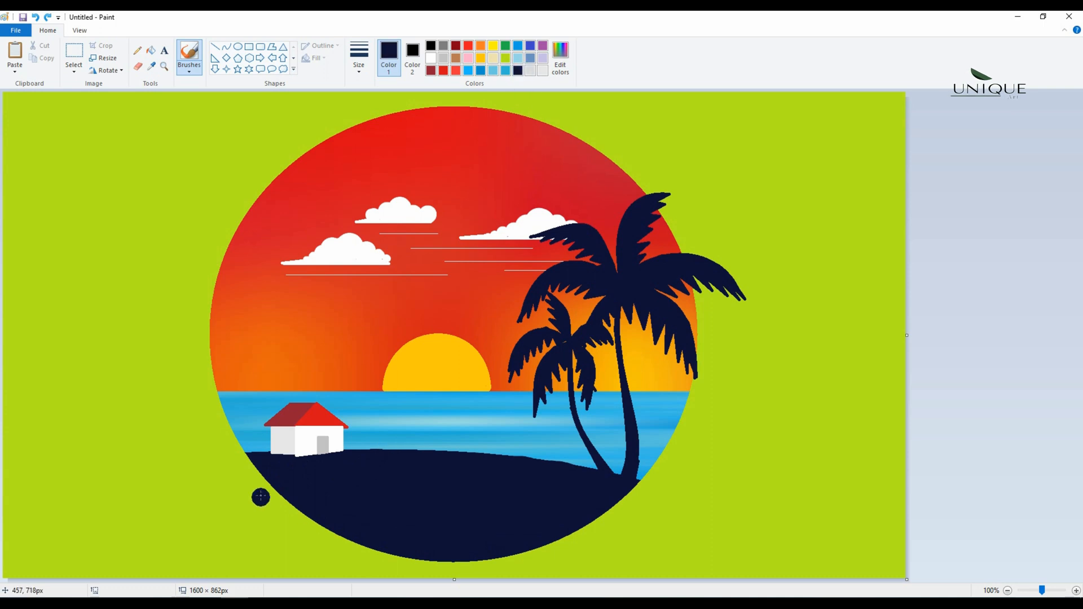
{"action": "left_click_drag", "start_coordinate": [291, 465], "coordinate": [307, 466]}
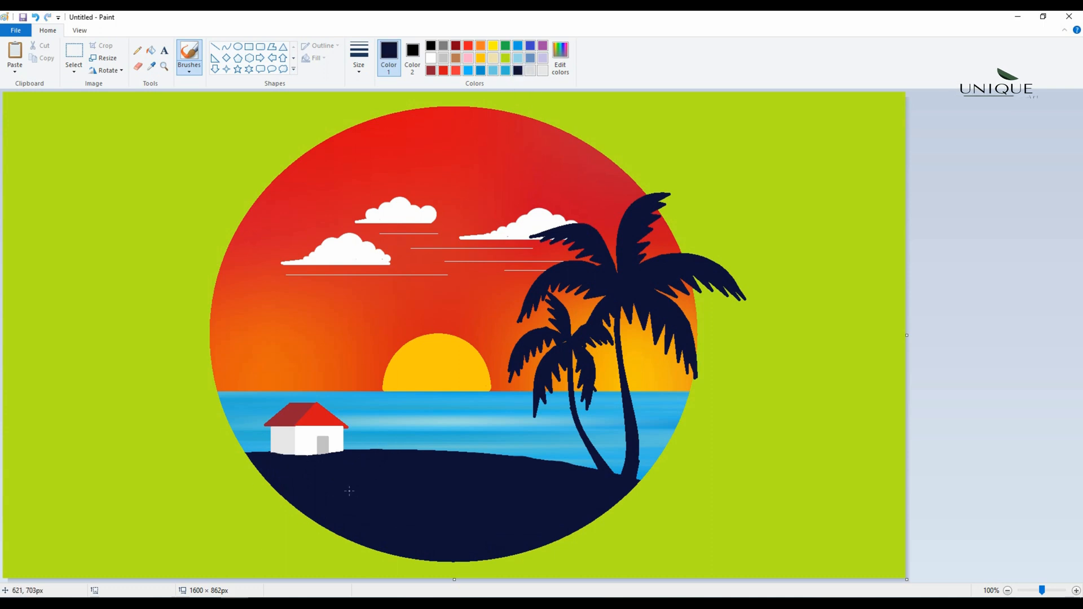
Step: Pencil short navy grass blades along the hill's crest on both sides of the house, as far as the palm trunks
{"action": "left_click", "coordinate": [137, 51]}
{"action": "left_click_drag", "start_coordinate": [364, 445], "coordinate": [350, 446]}
{"action": "left_click", "coordinate": [260, 451]}
{"action": "left_click_drag", "start_coordinate": [262, 452], "coordinate": [268, 450]}
{"action": "mouse_move", "coordinate": [378, 446]}
{"action": "left_mouse_down"}
{"action": "mouse_move", "coordinate": [459, 446]}
{"action": "mouse_move", "coordinate": [510, 463]}
{"action": "mouse_move", "coordinate": [507, 450]}
{"action": "mouse_move", "coordinate": [617, 474]}
{"action": "left_mouse_up"}
Step: Draw thin golden horizontal reflection lines on the water just beneath the half sun
{"action": "left_click", "coordinate": [492, 46]}
{"action": "left_click", "coordinate": [214, 46]}
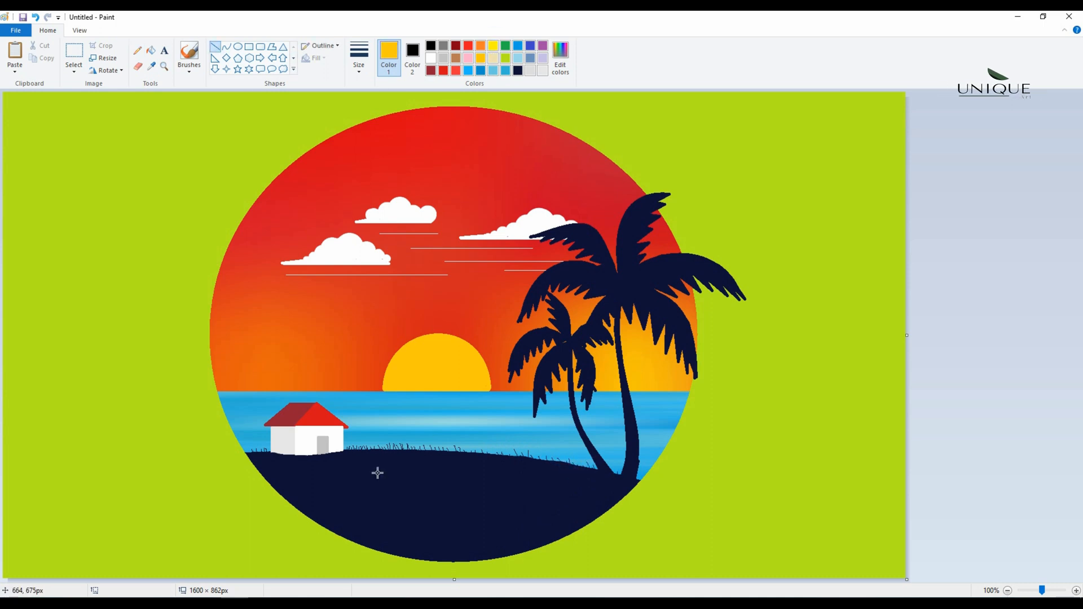
{"action": "left_click", "coordinate": [450, 402]}
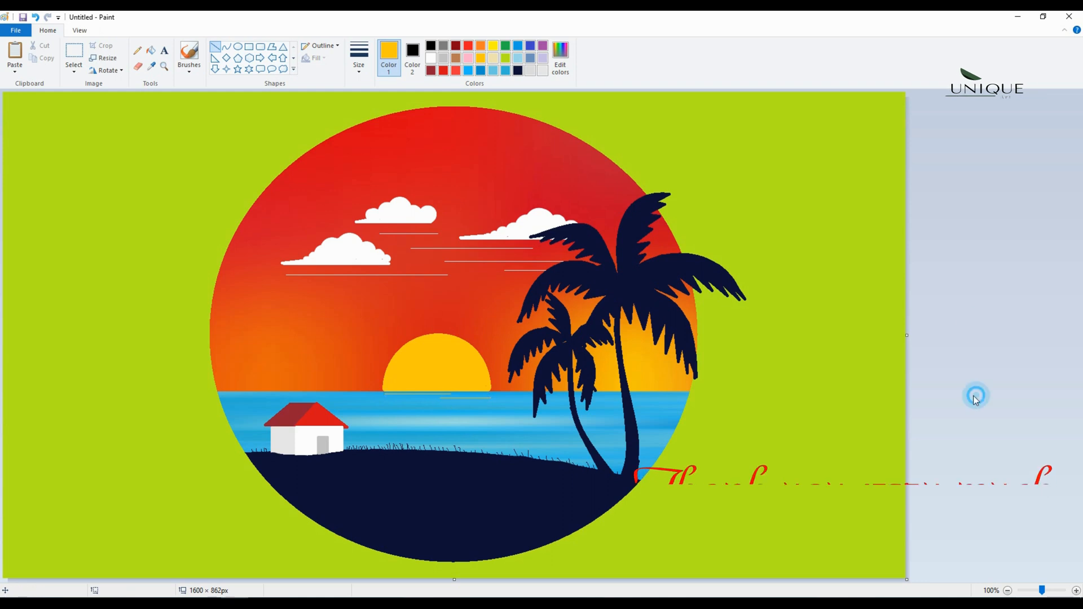